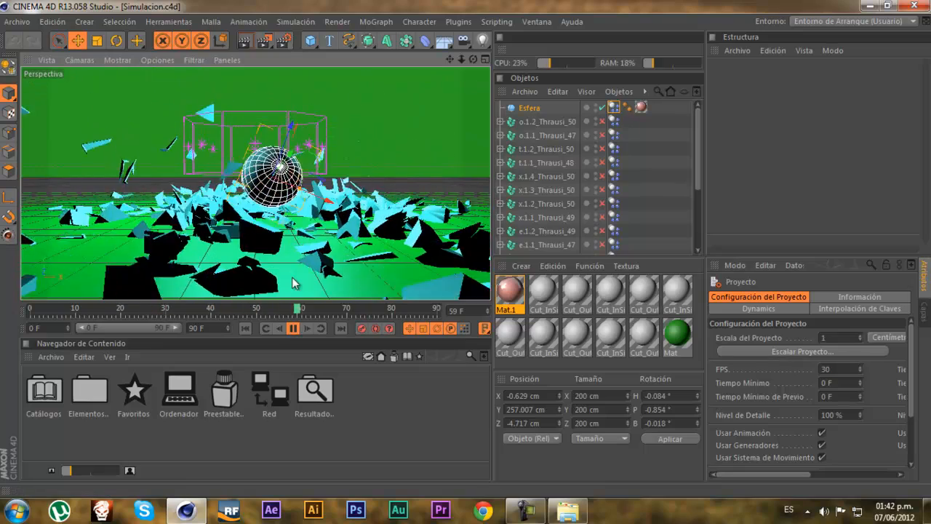
Play back the shattering text simulation, stop it, and look through the scene's object list
left_click(294, 329)
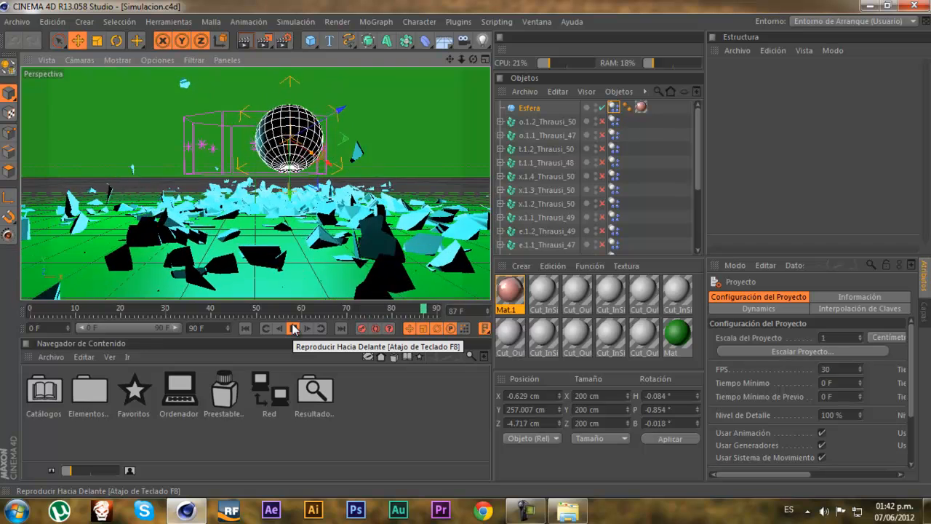
left_click(293, 328)
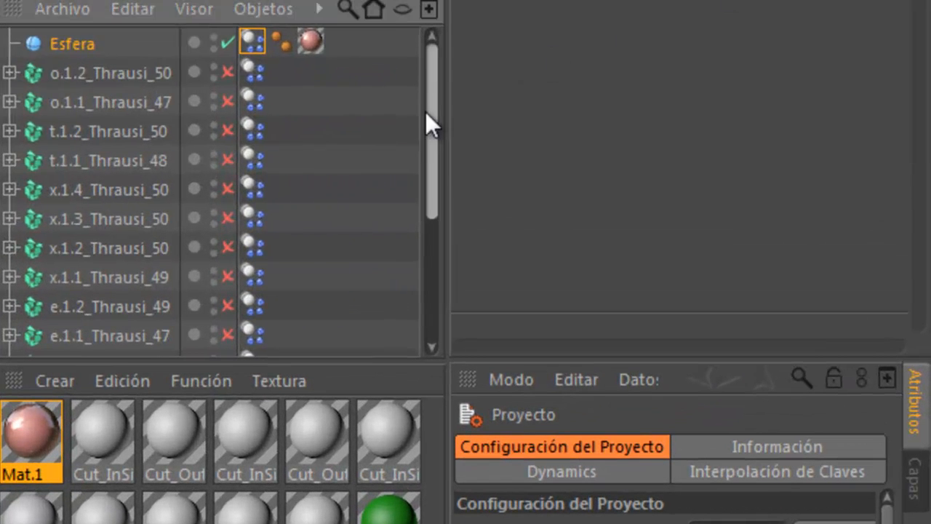
left_click_drag(697, 145, 697, 180)
left_click_drag(430, 196, 469, 94)
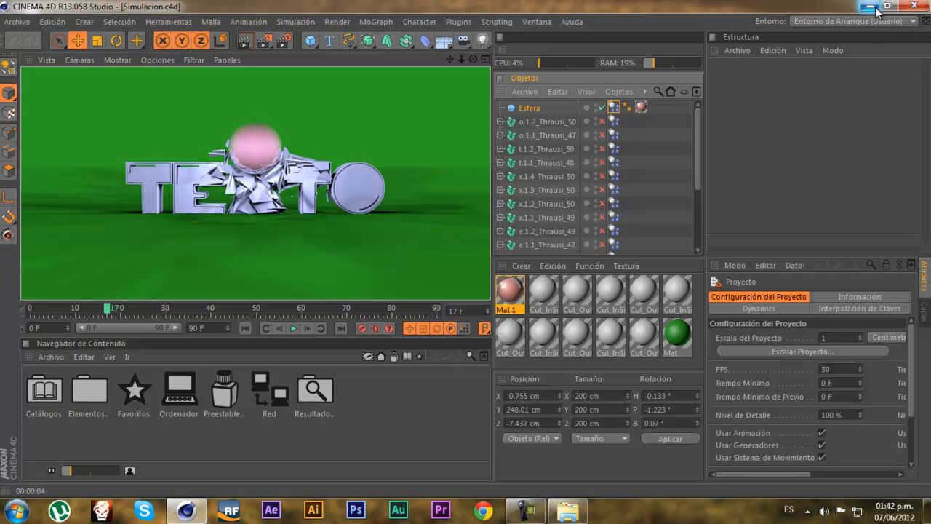
left_click_drag(701, 183, 702, 129)
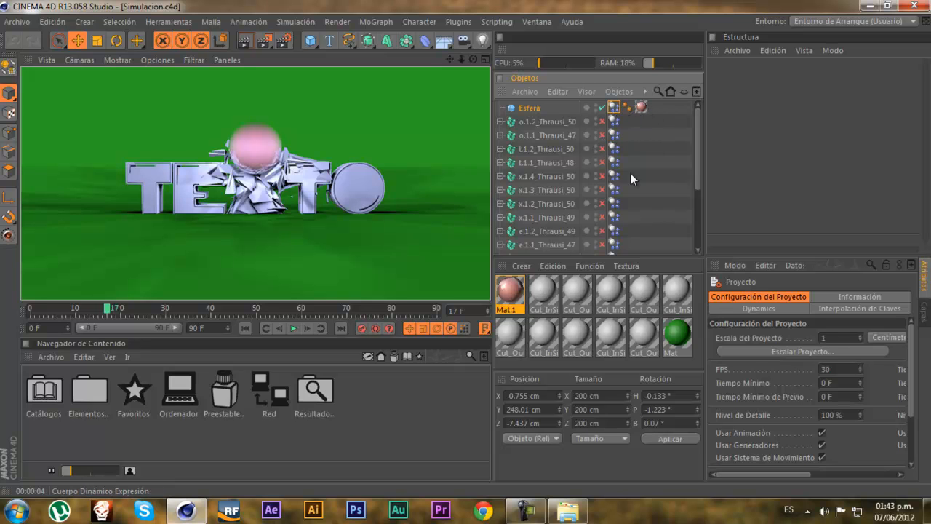
mouse_move(698, 174)
left_mouse_down()
mouse_move(696, 235)
mouse_move(697, 154)
mouse_move(699, 187)
left_mouse_up()
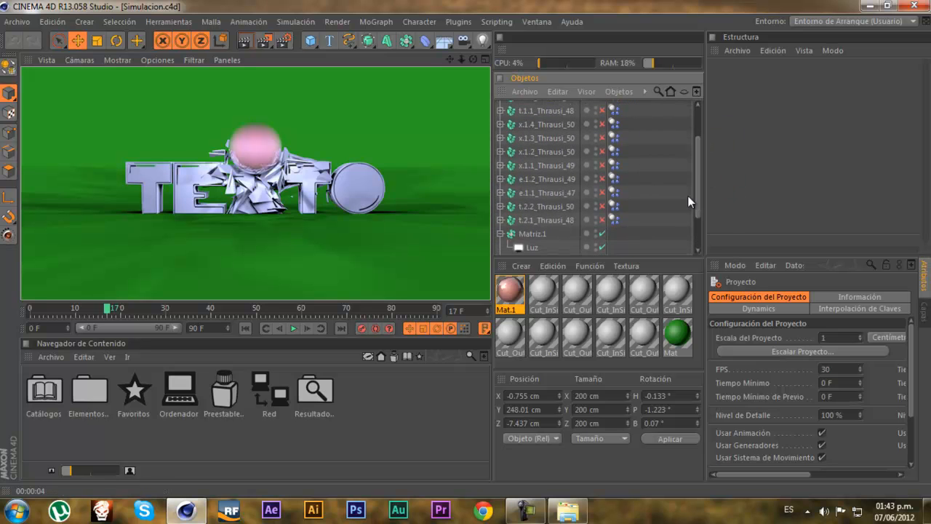
Inspect the dynamics body tags and all the objects of the example scene by selecting them
left_click_drag(616, 233, 619, 105)
mouse_move(699, 136)
left_mouse_down()
mouse_move(690, 181)
mouse_move(687, 127)
left_mouse_up()
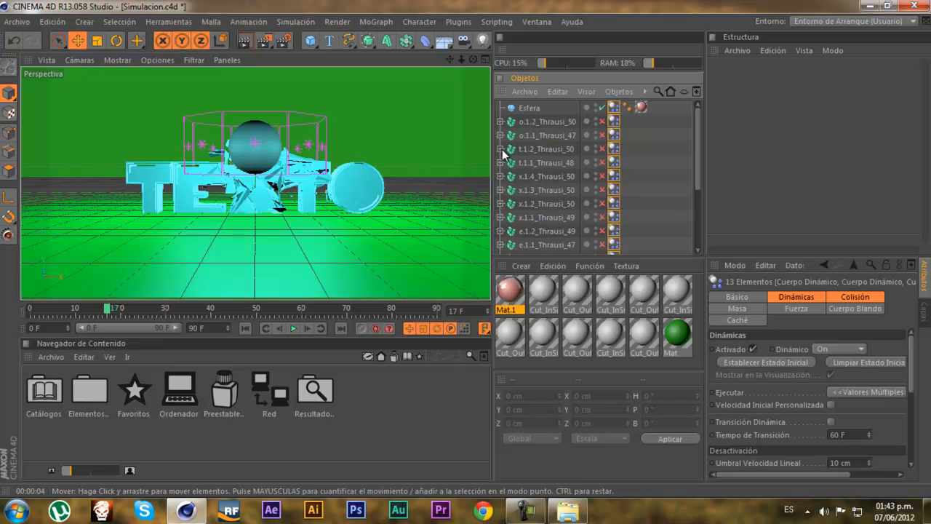
left_click(662, 110)
left_click_drag(495, 220, 488, 277)
Close the Simulacion.c4d example project to leave an empty scene
left_click(51, 22)
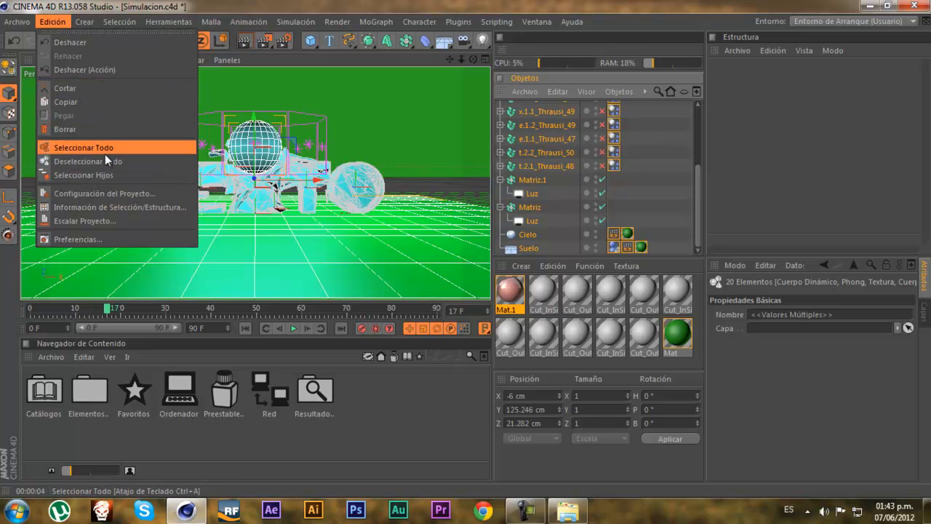
left_click(69, 69)
left_click(18, 23)
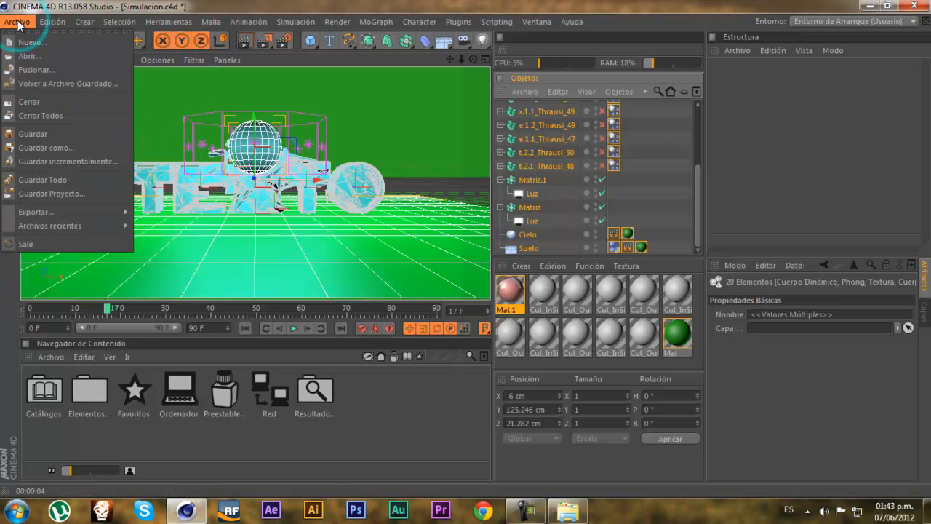
left_click(29, 102)
left_click(422, 304)
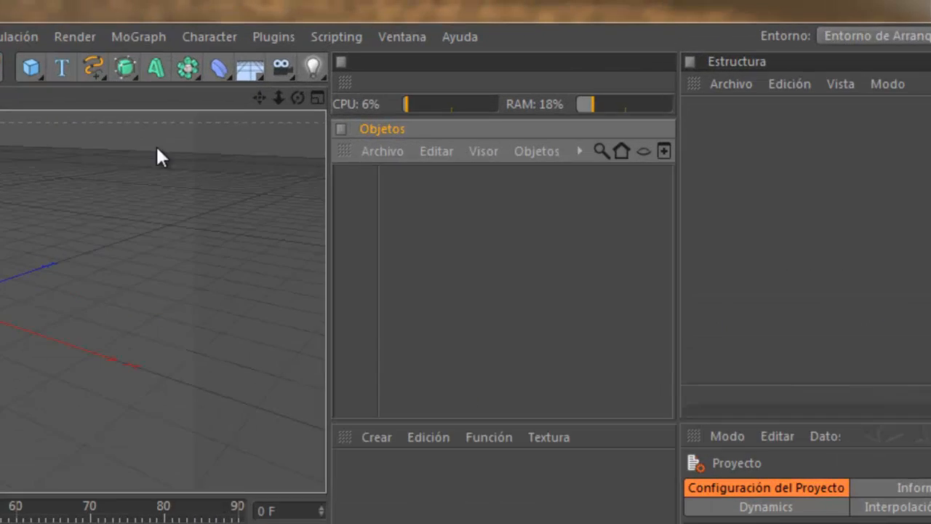
Add a floor (Suelo) and a sky (Cielo) object to the empty scene
left_click(445, 40)
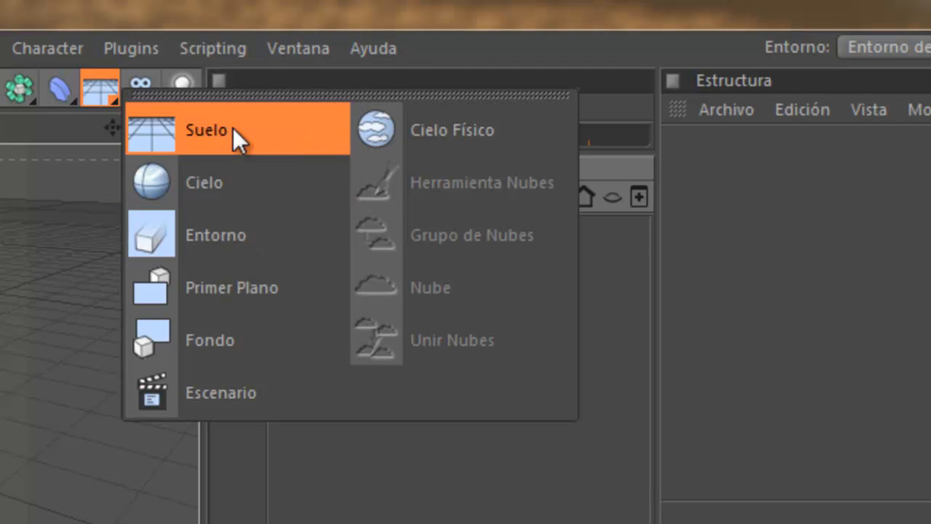
left_click(234, 127)
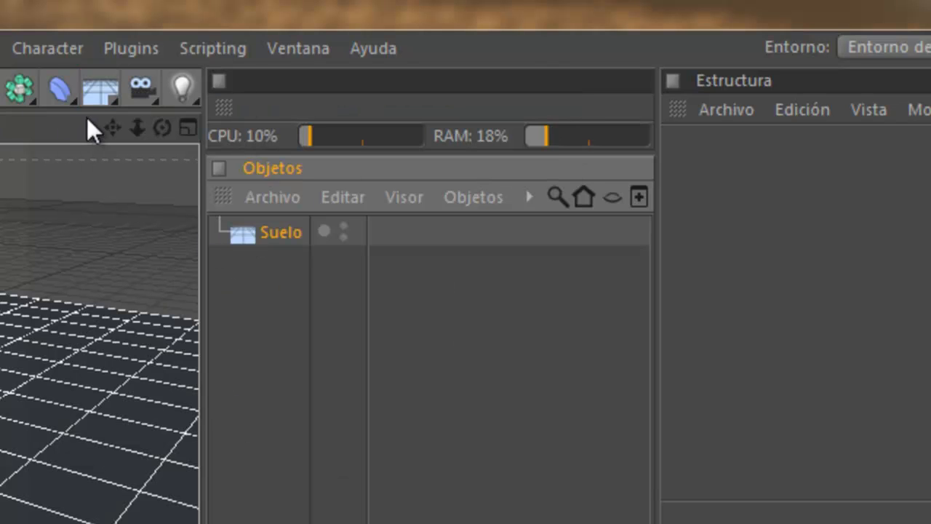
left_click(97, 93)
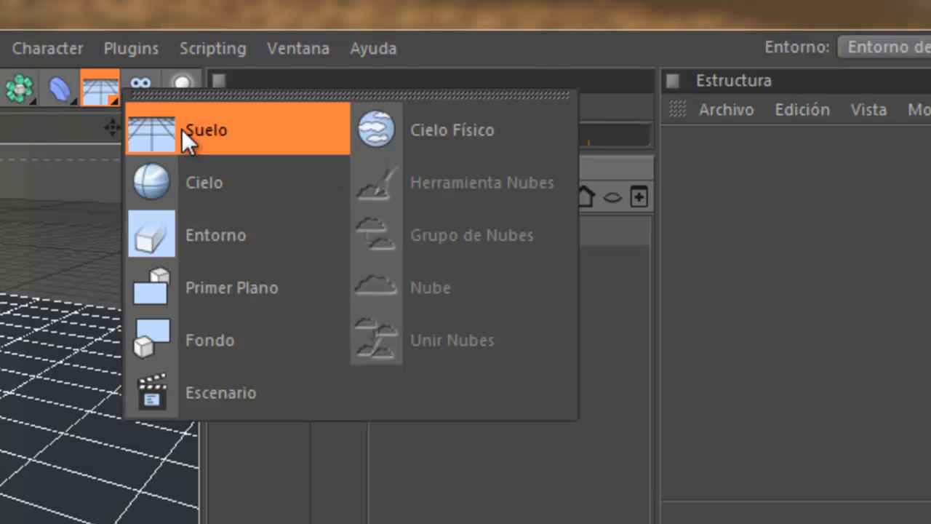
left_click(214, 175)
Add a Composición tag to the Cielo object and select it for editing
right_click(272, 231)
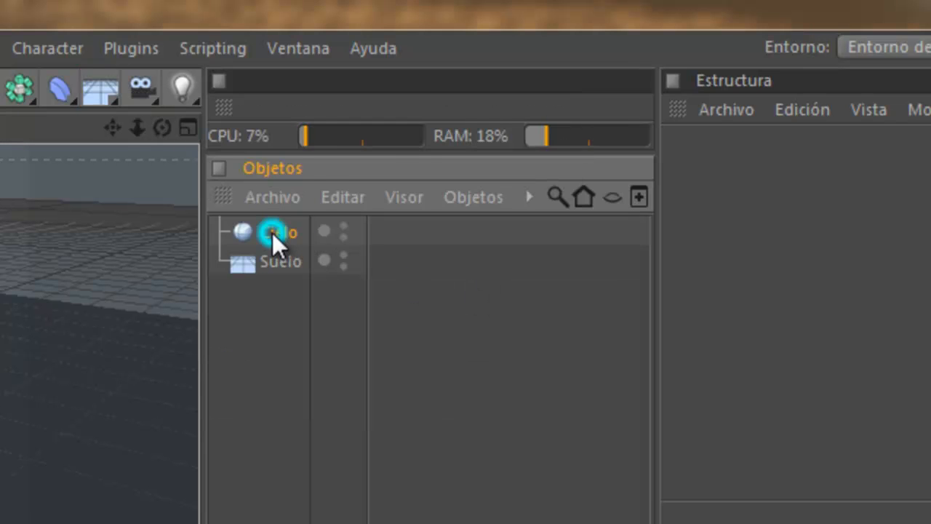
mouse_move(413, 38)
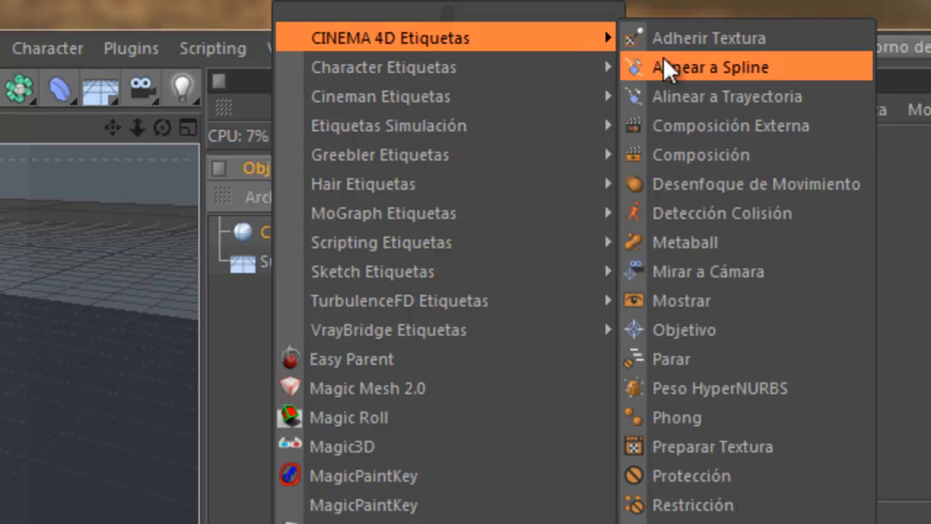
left_click(709, 155)
left_click(377, 231)
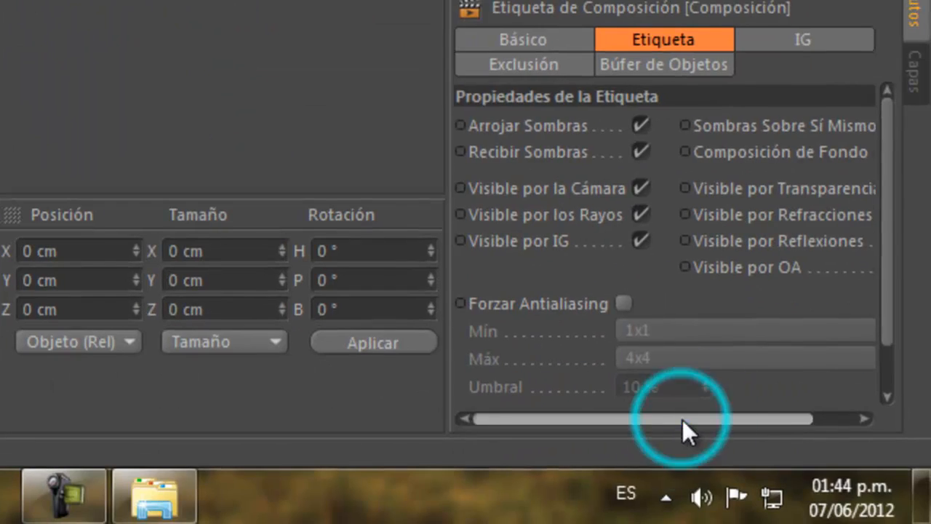
Enable Composición de Fondo on the sky's composition tag and copy the tag to the Suelo object
left_click_drag(684, 420, 604, 415)
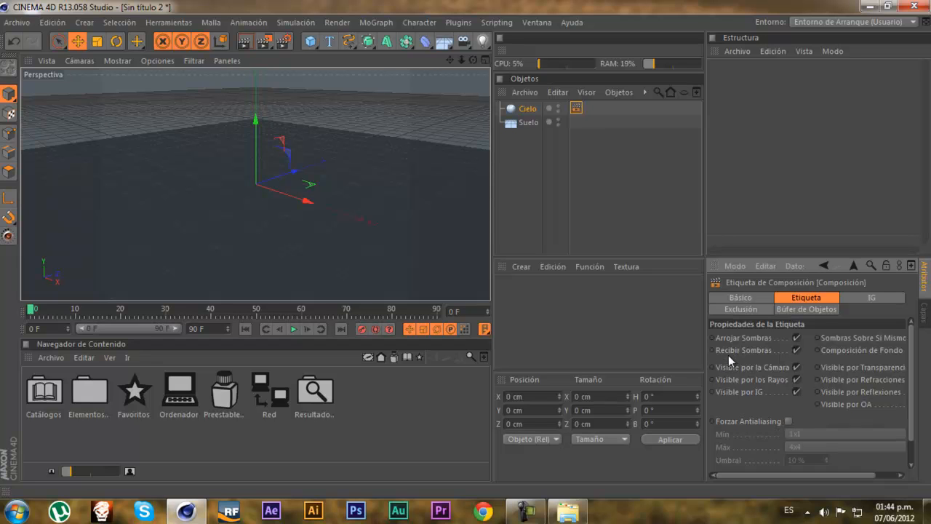
left_click_drag(788, 478, 839, 473)
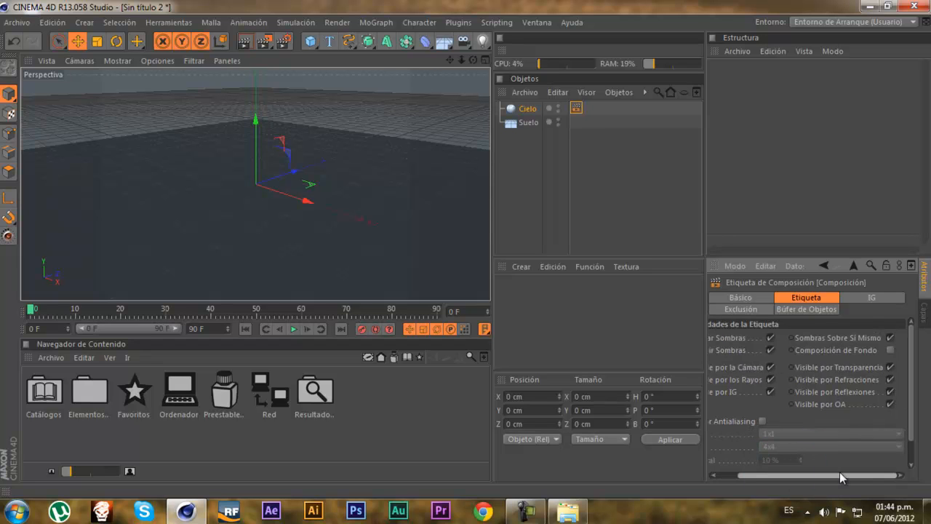
left_click(825, 351)
left_click(890, 350)
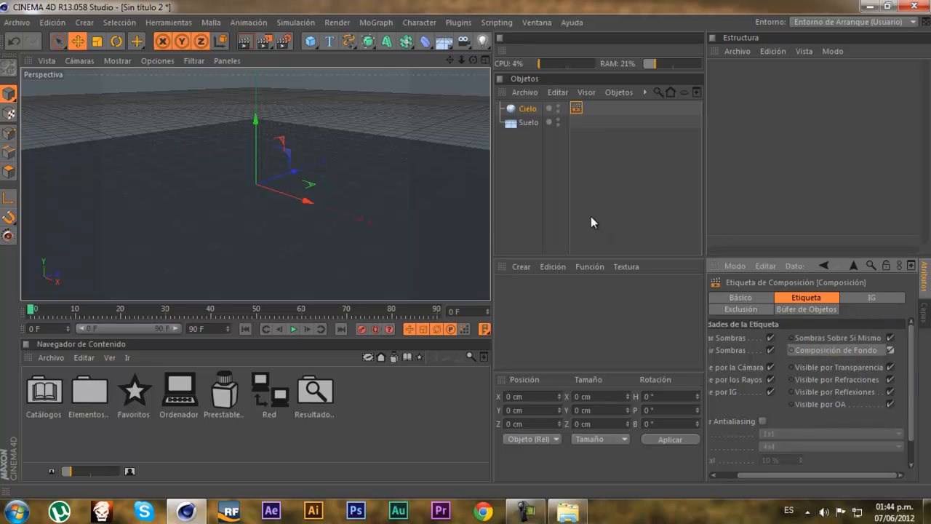
left_click_drag(576, 108, 576, 122, "ctrl")
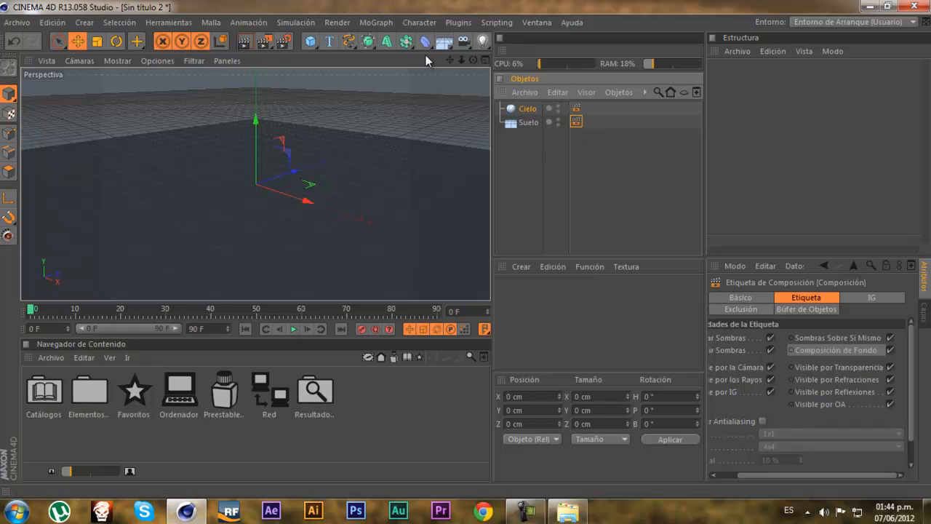
Add an area light and set its shadow to Mapa de Sombras (Suave)
left_click_drag(482, 44, 624, 86)
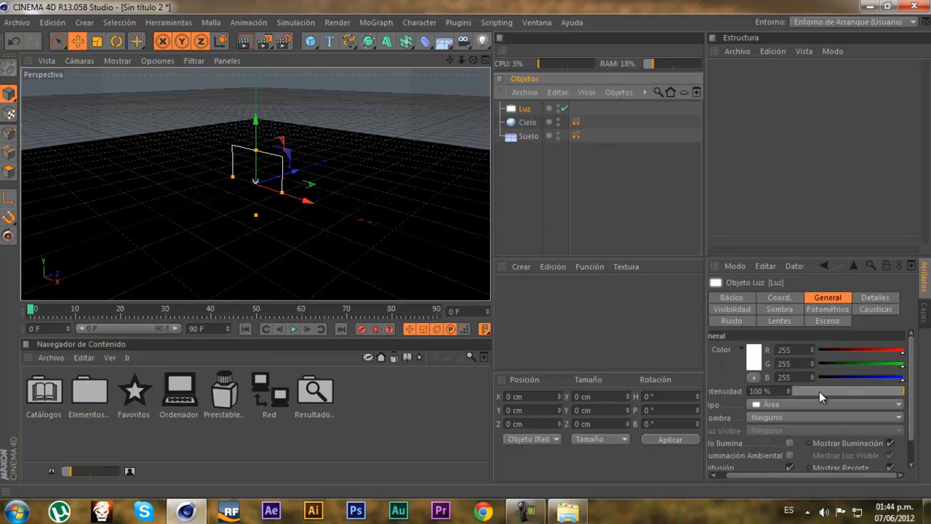
left_click(800, 413)
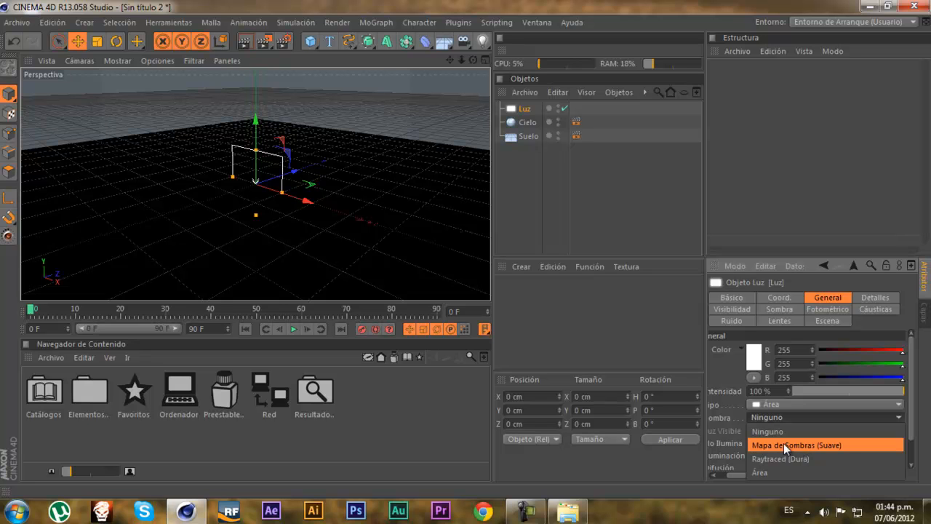
left_click(784, 444)
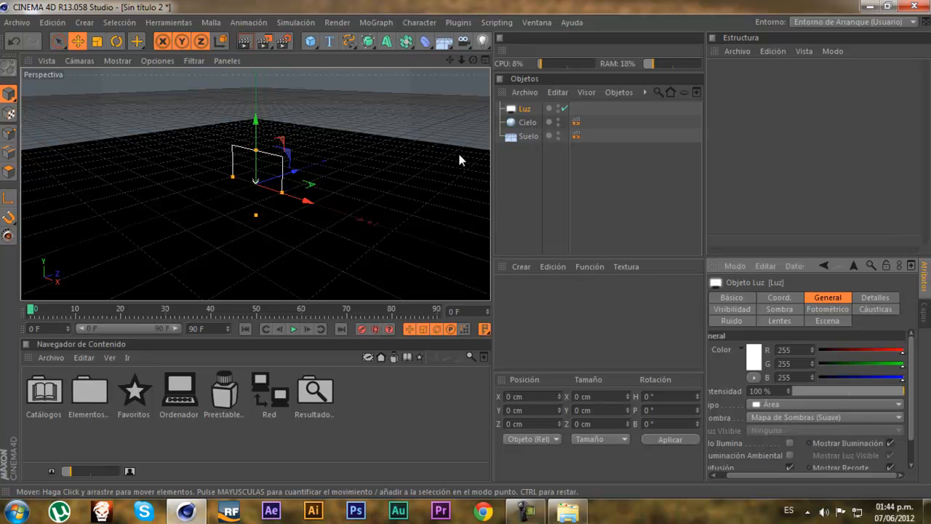
Add an array (Matriz) object and make the area light its child
left_click(406, 40)
left_click(458, 61)
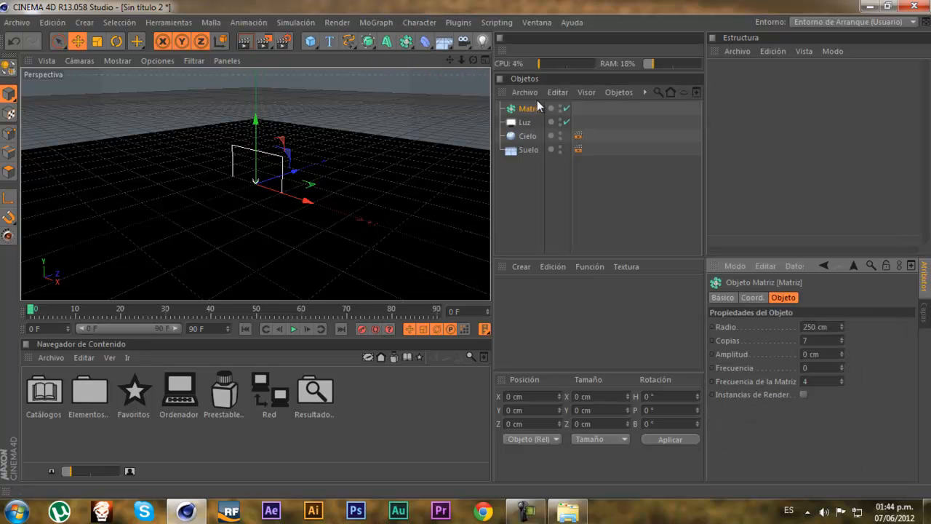
left_click_drag(529, 124, 530, 109)
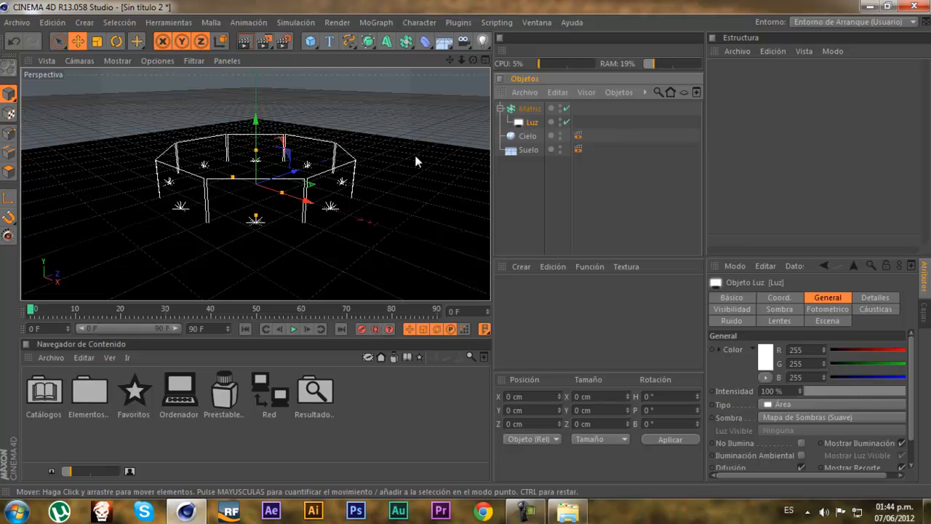
Raise the light array above the floor to about Y 192 cm and shift it to about X -222 cm
left_click(543, 109)
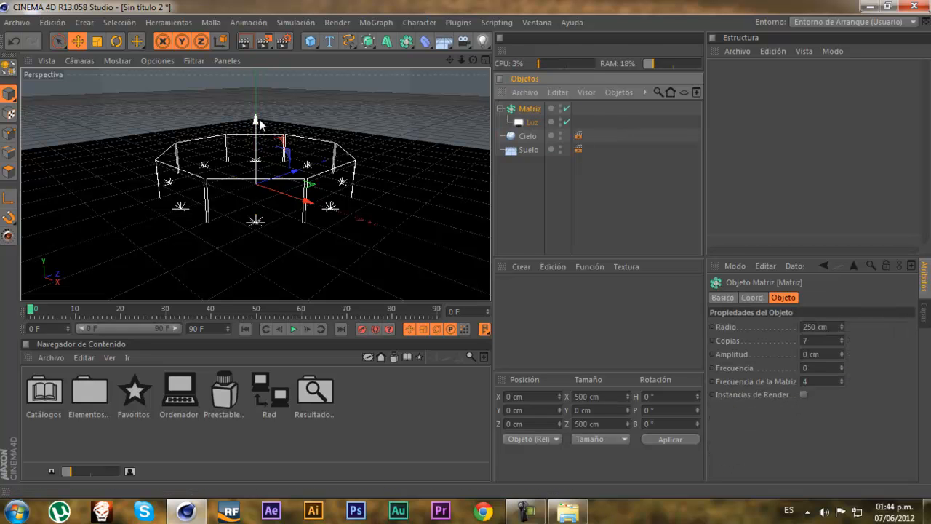
left_click_drag(257, 123, 258, 92)
left_click(264, 74)
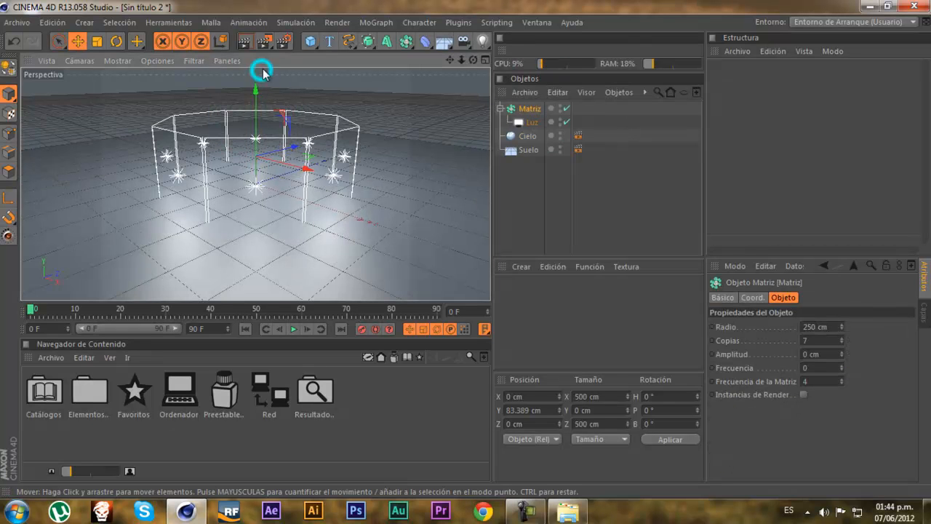
left_click(543, 108)
left_click_drag(258, 94, 252, 57)
left_click_drag(310, 123, 252, 113)
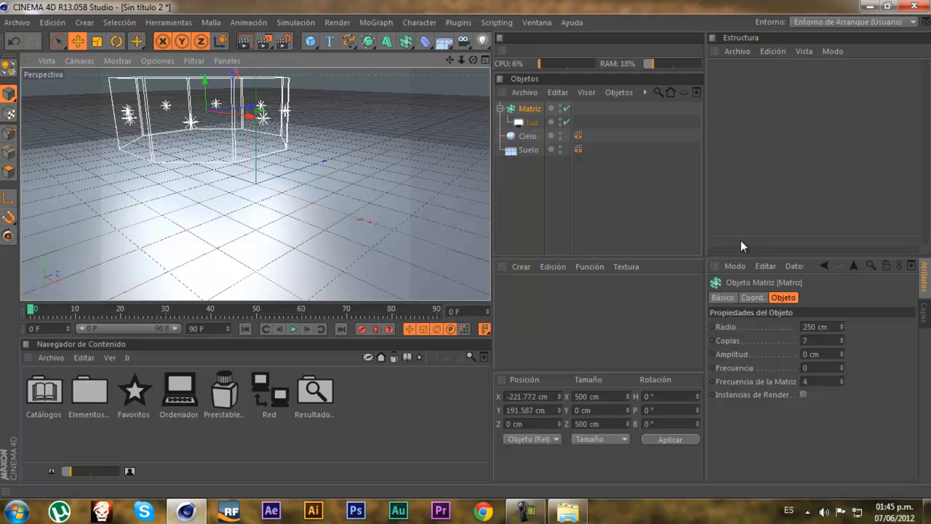
Change the colour of the array's light to red, RGB 239, 68, 68
left_click(532, 122)
left_click(766, 355)
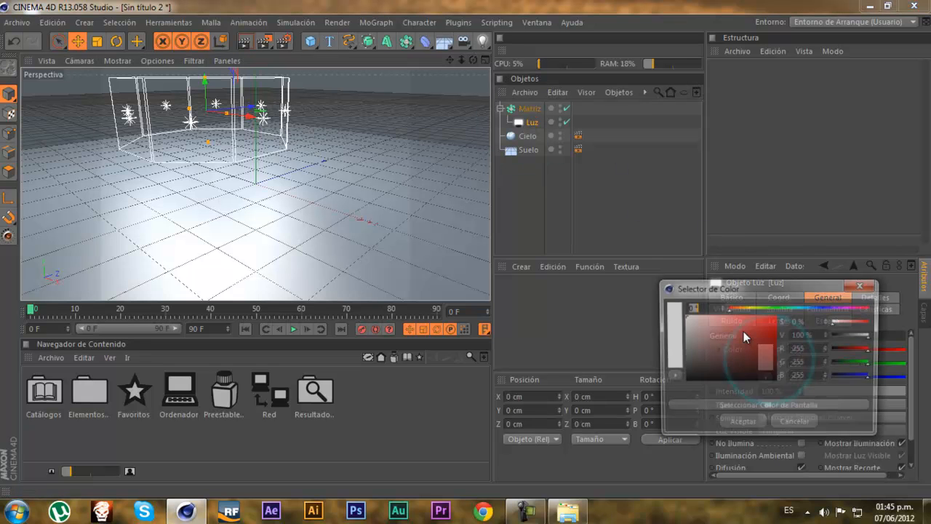
left_click_drag(729, 326, 749, 318)
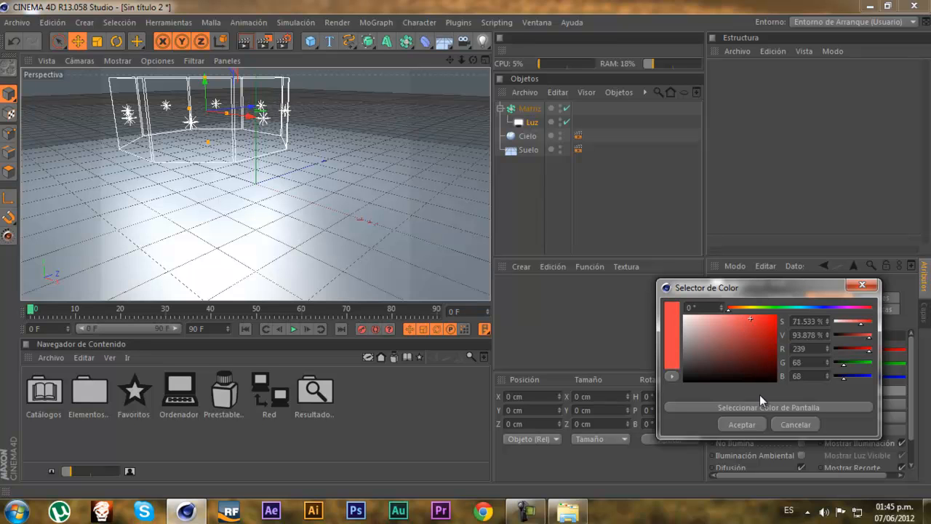
left_click(753, 422)
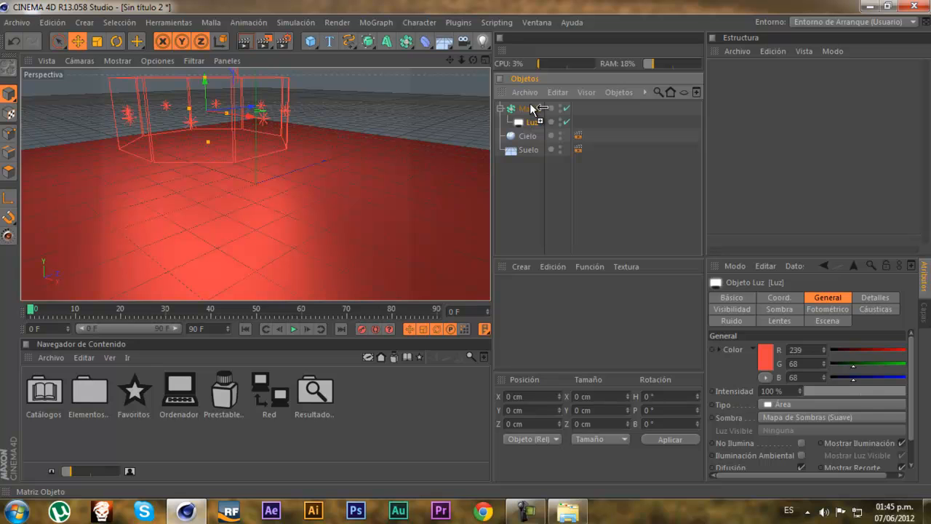
Duplicate the array with its light and set the copied light's colour to blue, RGB 68, 185, 239
left_click_drag(532, 108, 532, 109, "ctrl")
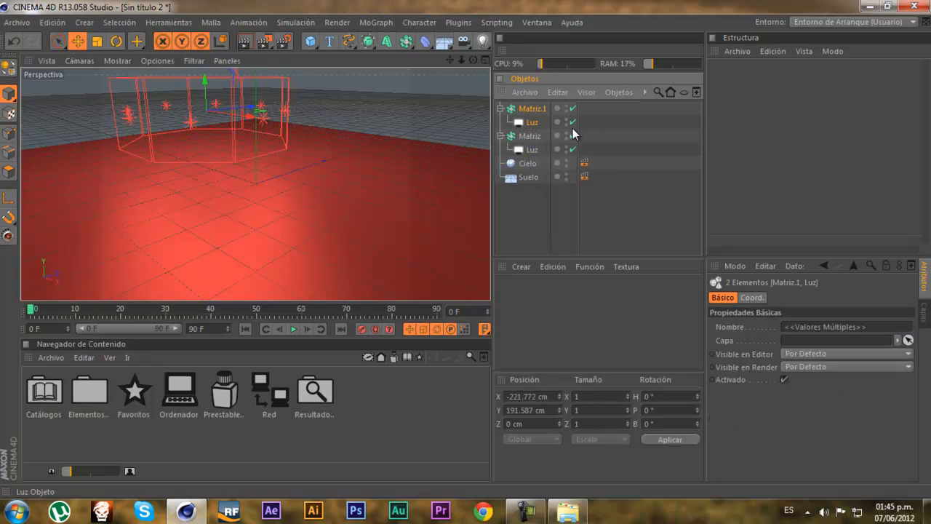
left_click(540, 124)
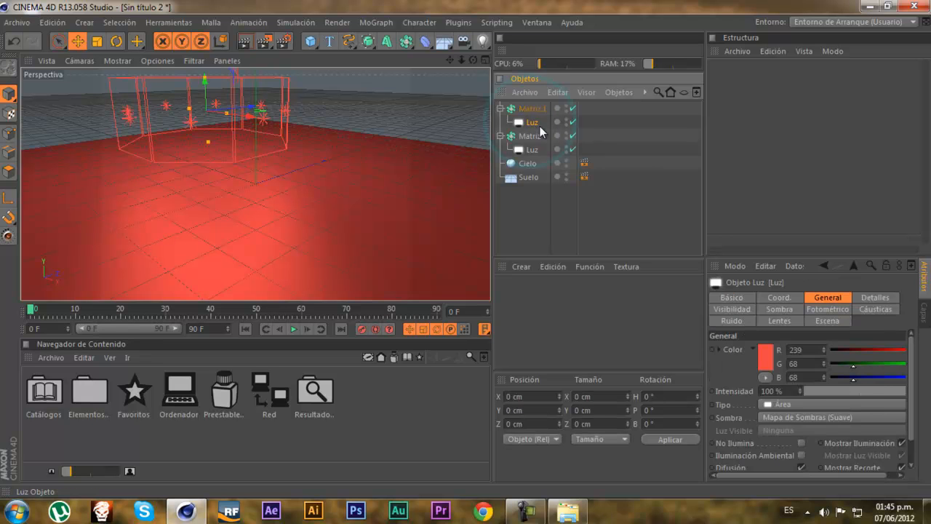
left_click(766, 356)
left_click_drag(817, 309, 806, 306)
left_click(741, 421)
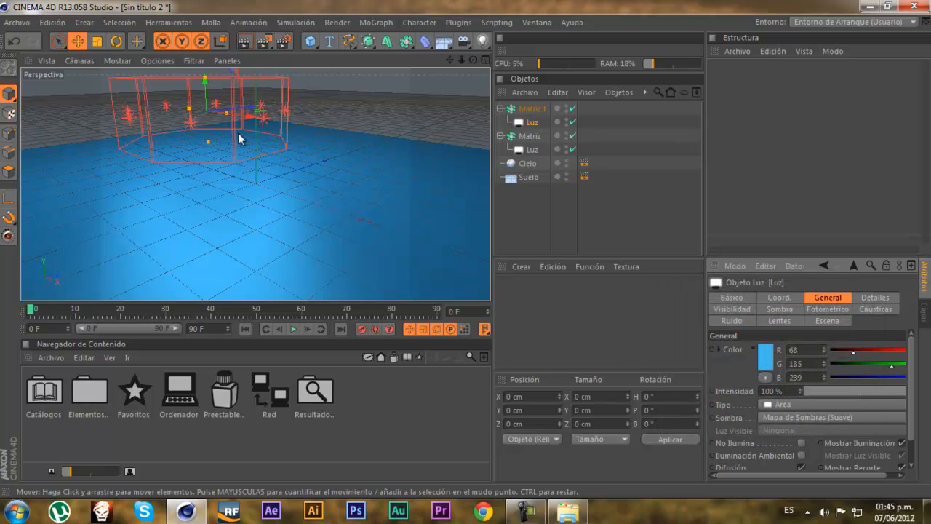
Move the duplicated blue light array along the X axis to about 331 cm, beside the red one
left_click_drag(240, 118, 346, 161)
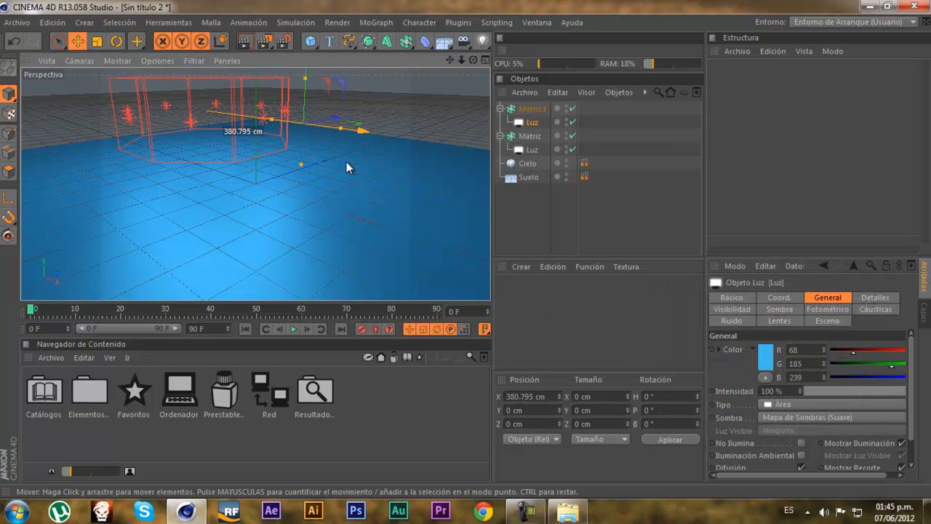
left_click(536, 110)
left_click_drag(252, 117, 438, 203)
mouse_move(473, 59)
left_mouse_down()
mouse_move(466, 249)
mouse_move(467, 64)
left_mouse_up()
left_click_drag(466, 250, 465, 250)
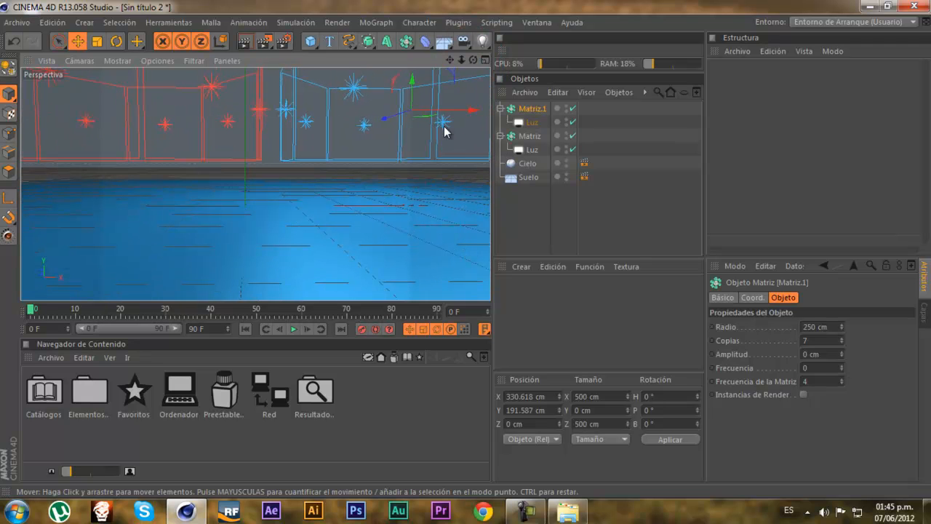
Add a MoGraph text object to the scene
left_click(388, 41)
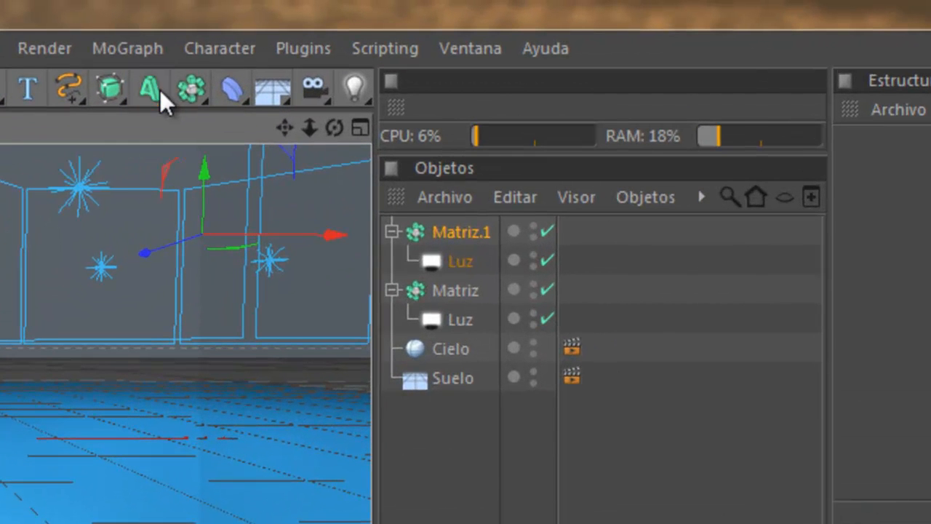
left_click(160, 89)
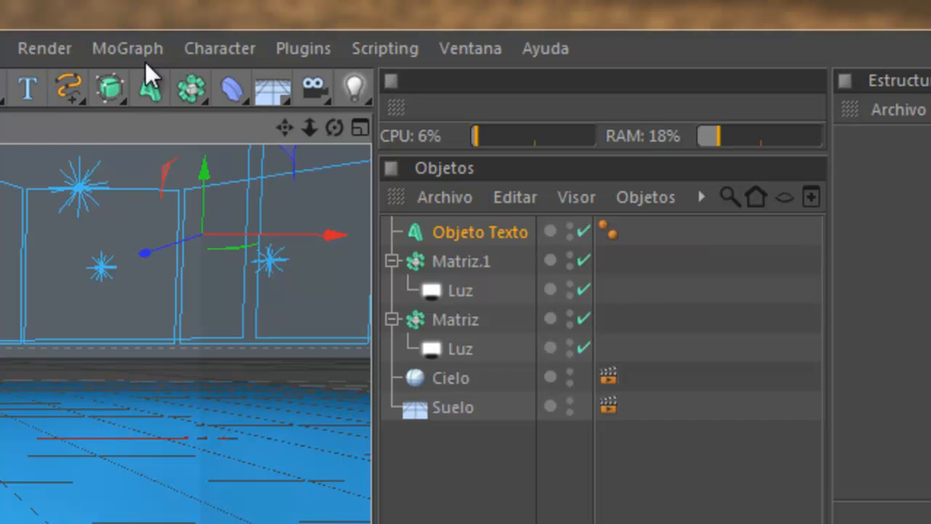
left_click(127, 48)
mouse_move(104, 102)
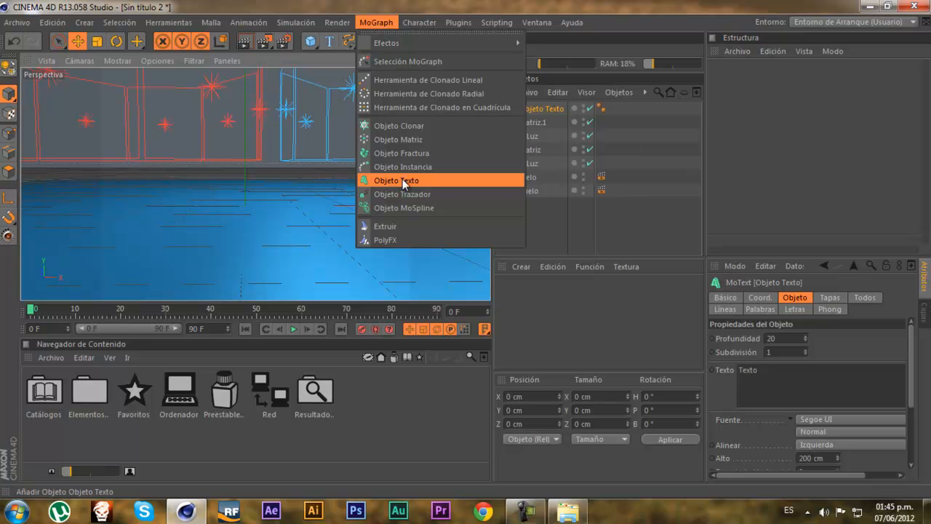
left_click(405, 181)
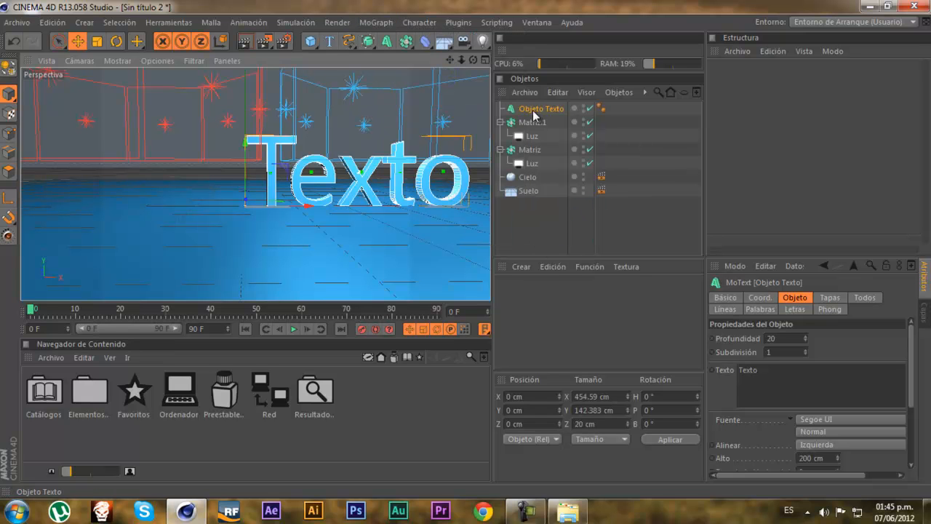
Set the text object's font to PacFont and change its wording to lowercase "texto"
double_click(781, 374)
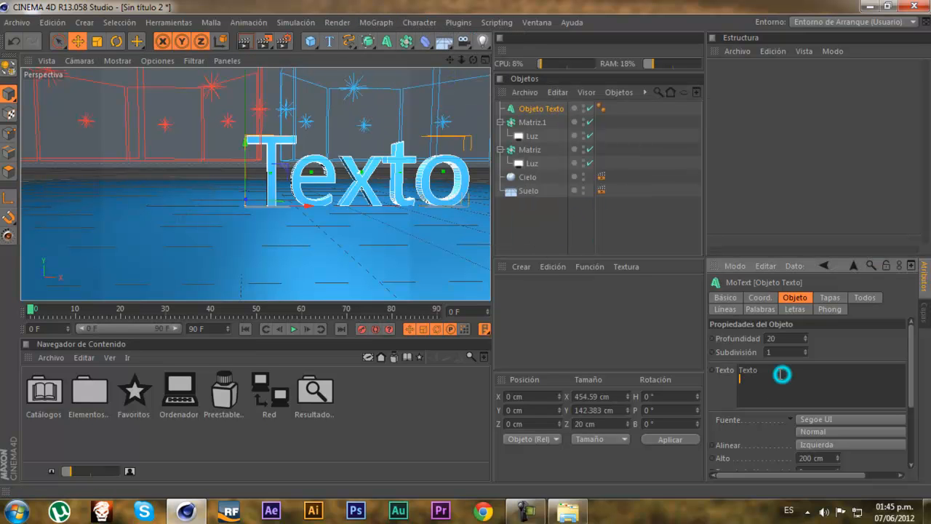
left_click(831, 420)
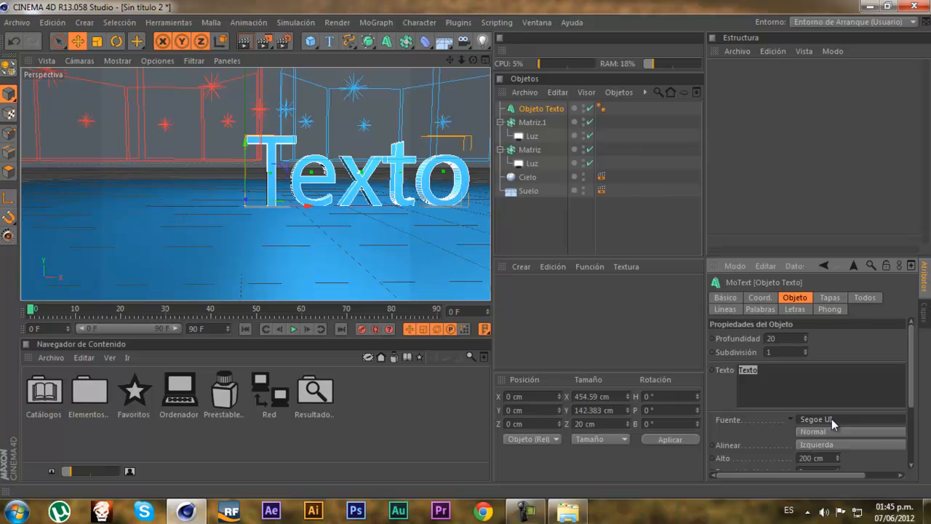
left_click(832, 420)
left_click(832, 420)
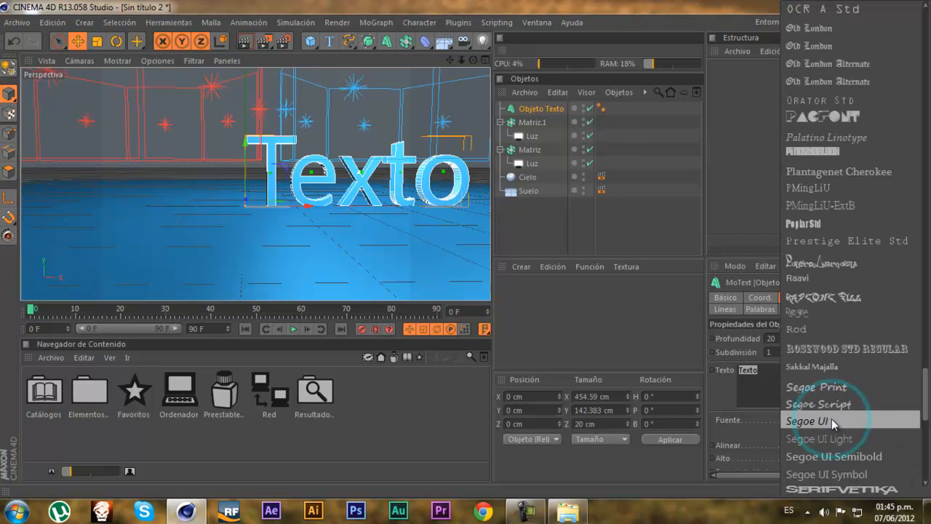
left_click(827, 118)
left_click(742, 371)
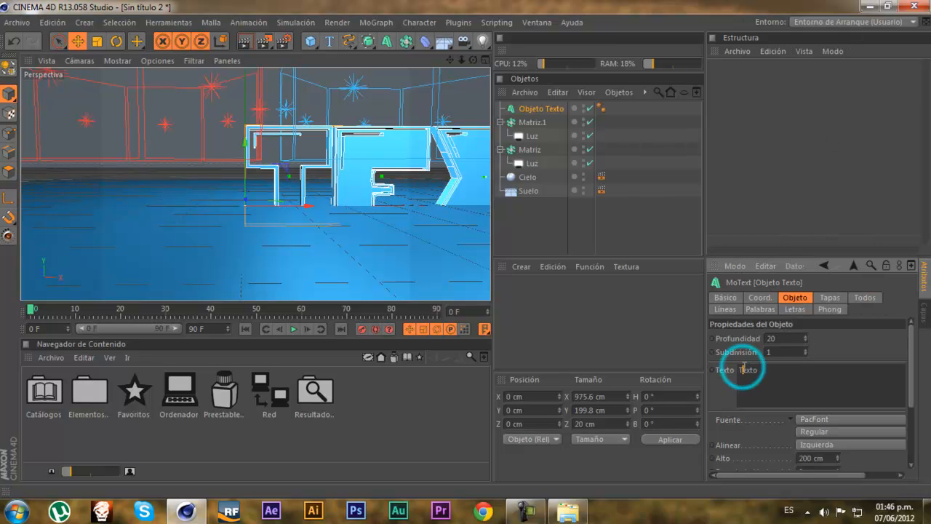
key("Delete")
type("t")
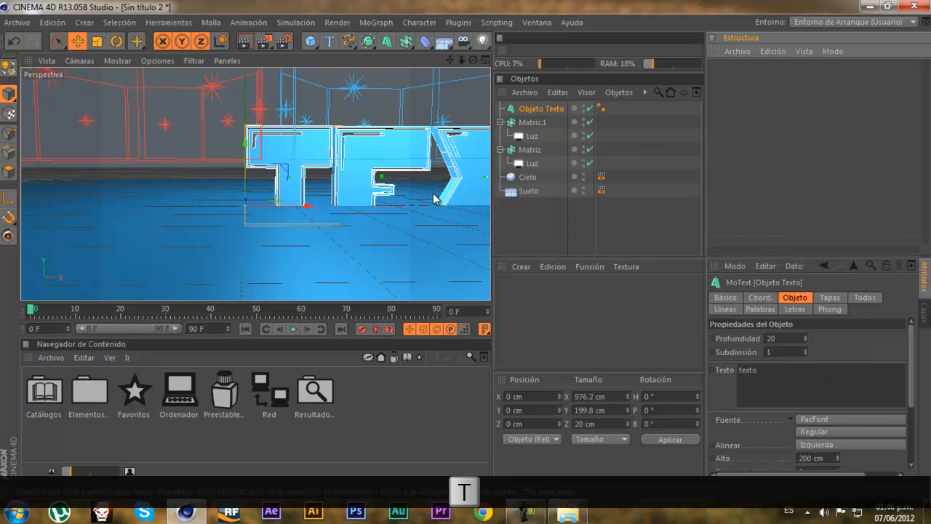
Align the text to the centre and raise it to about Y 39 cm
left_click(821, 435)
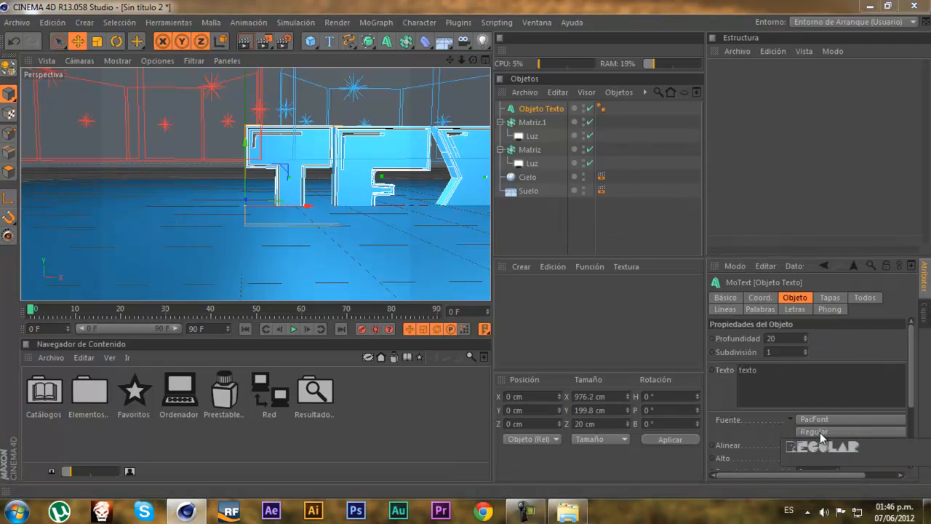
left_click(823, 444)
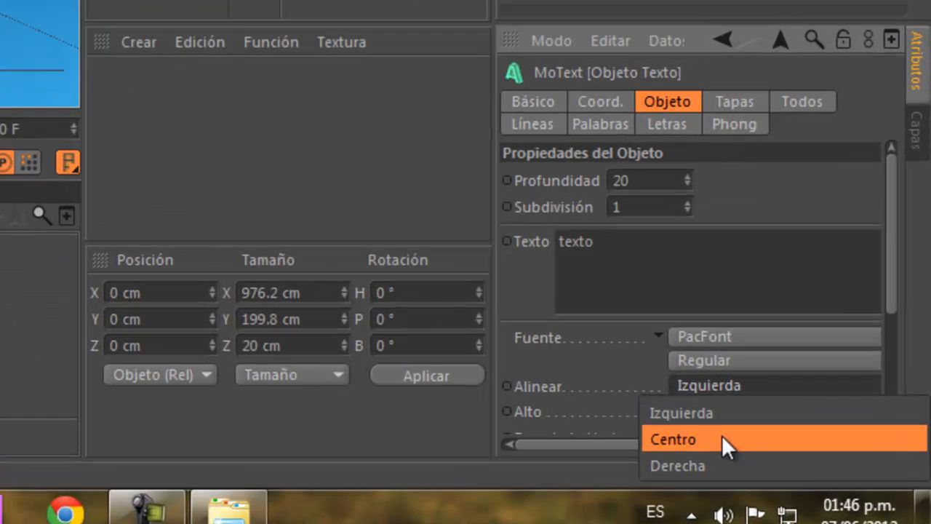
left_click(791, 470)
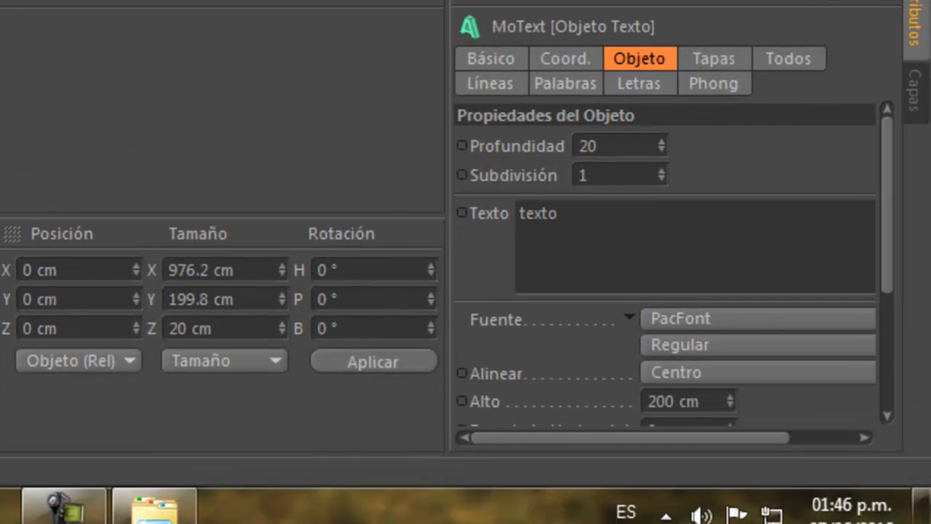
mouse_move(94, 284)
left_mouse_down()
mouse_move(103, 276)
mouse_move(104, 286)
left_mouse_up()
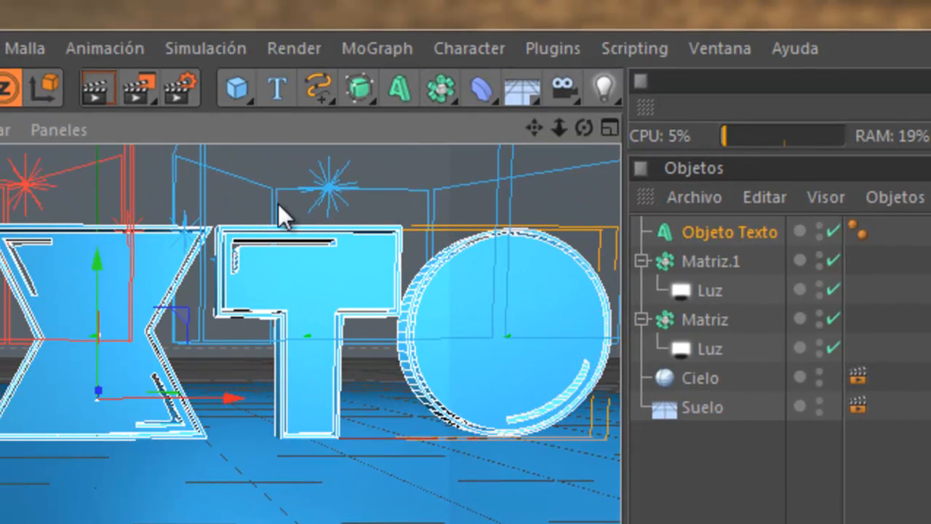
Render a preview of the whole text under the coloured lights in the perspective view
left_click(609, 128)
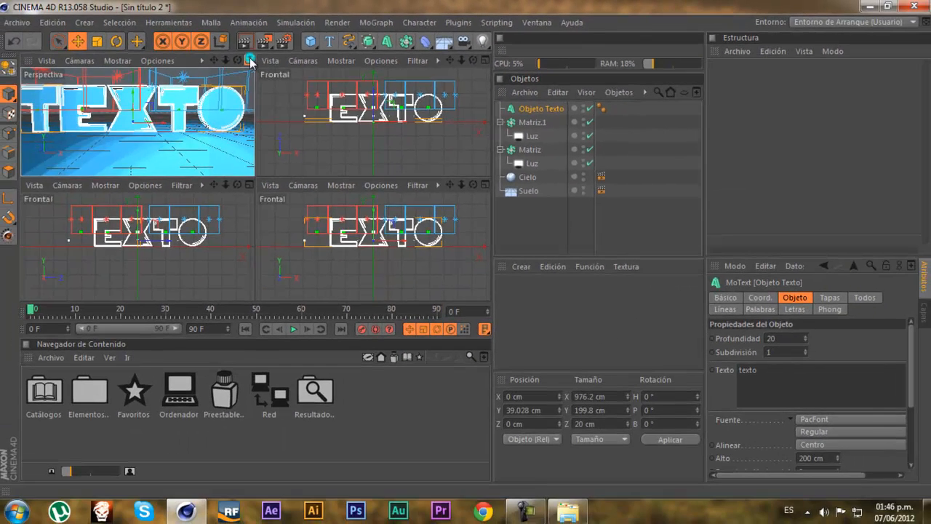
left_click(195, 86)
mouse_move(466, 250)
left_mouse_down()
mouse_move(463, 61)
mouse_move(466, 250)
left_mouse_up()
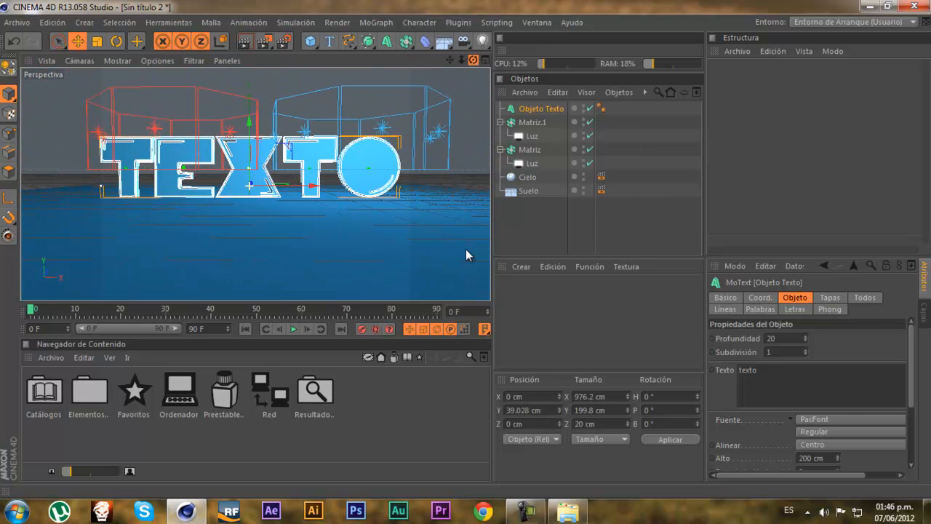
left_click(244, 41)
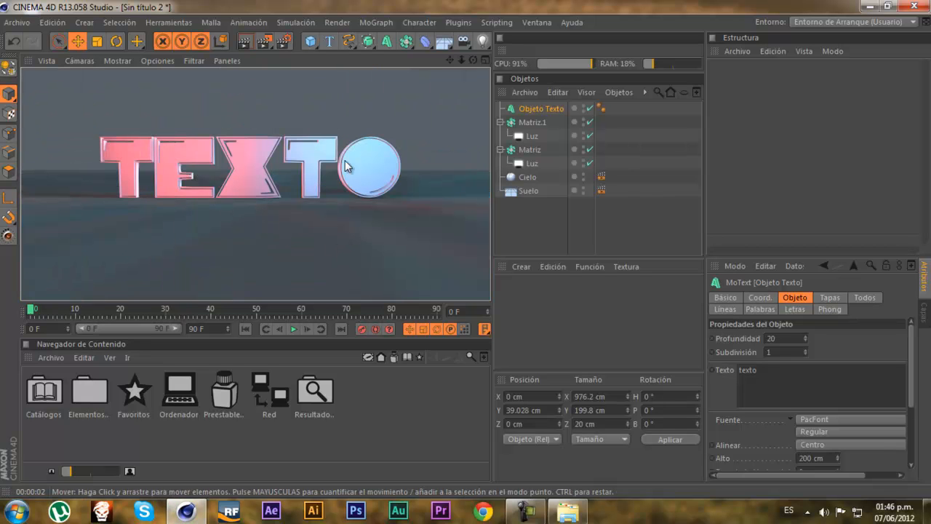
Raise the blue light array to about Y 273 cm and move the red one to about X -381 cm, Y 332 cm, checking the render
left_click(533, 122)
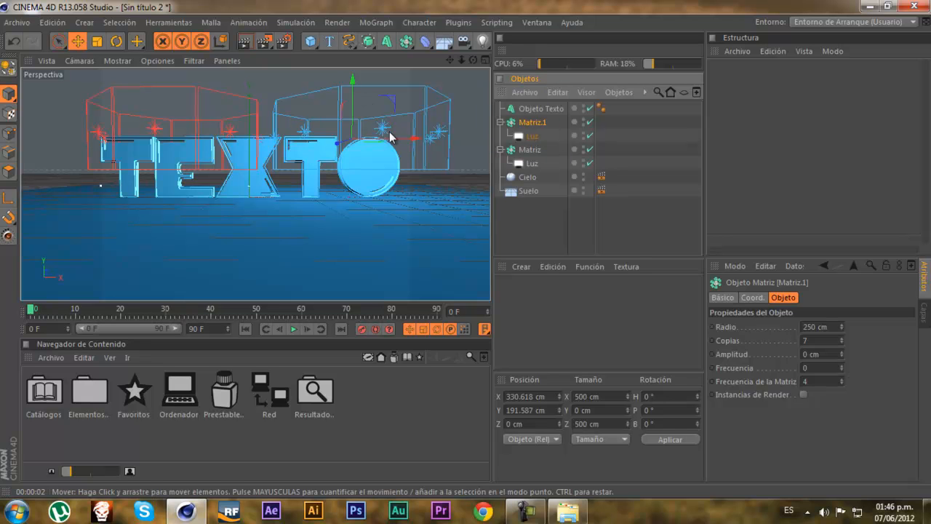
left_click_drag(351, 78, 352, 57)
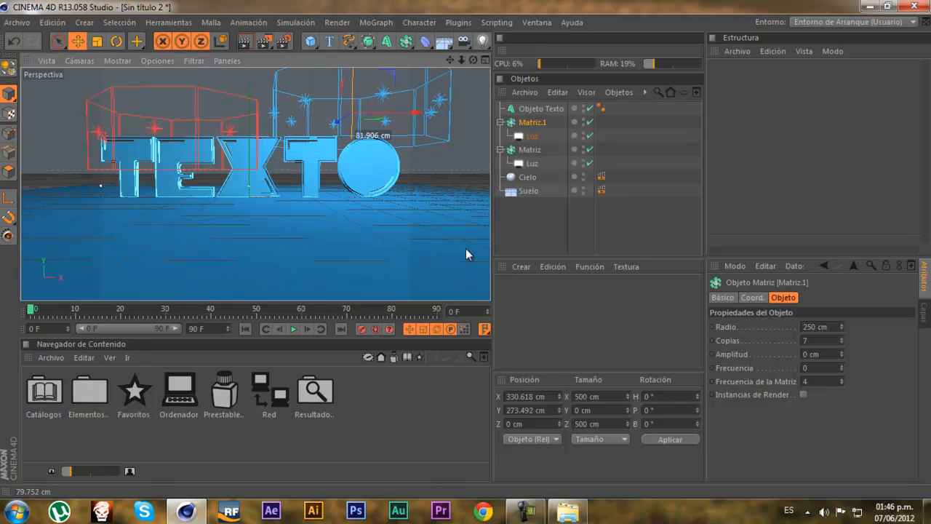
left_click(529, 151)
left_click_drag(192, 94, 466, 249)
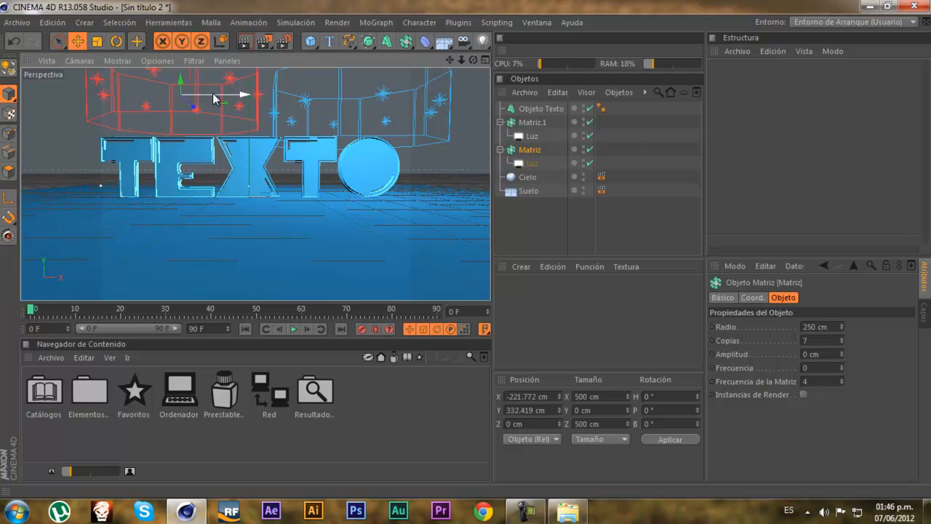
left_click_drag(228, 94, 181, 95)
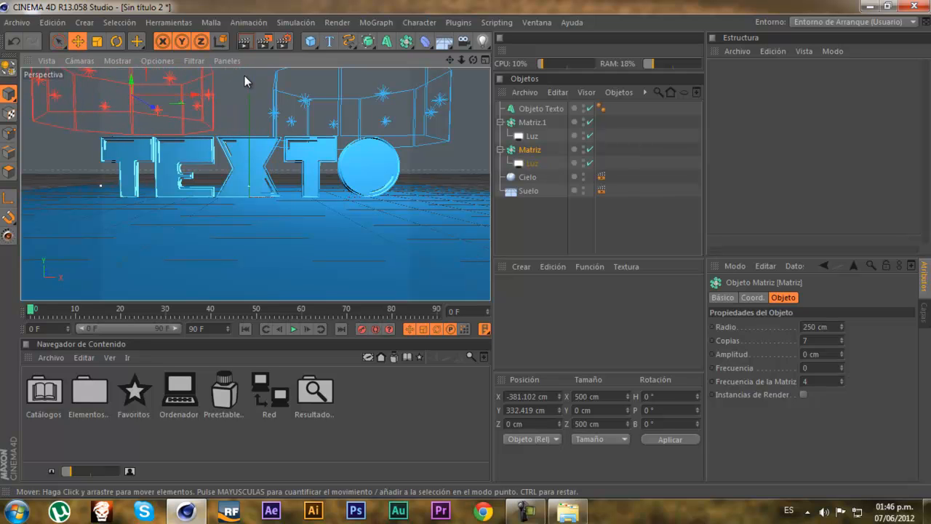
left_click(244, 40)
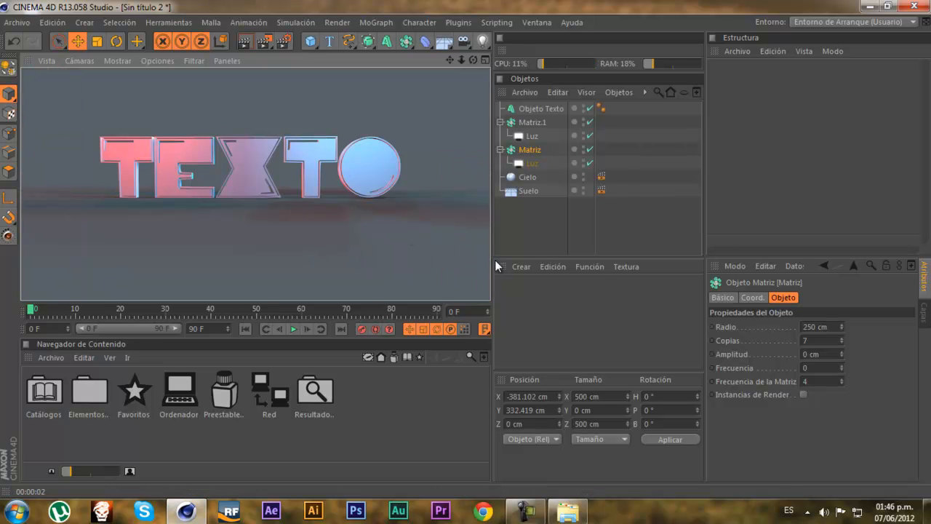
Create a new material and set its colour to orange, RGB 255, 128, 0
left_click(521, 266)
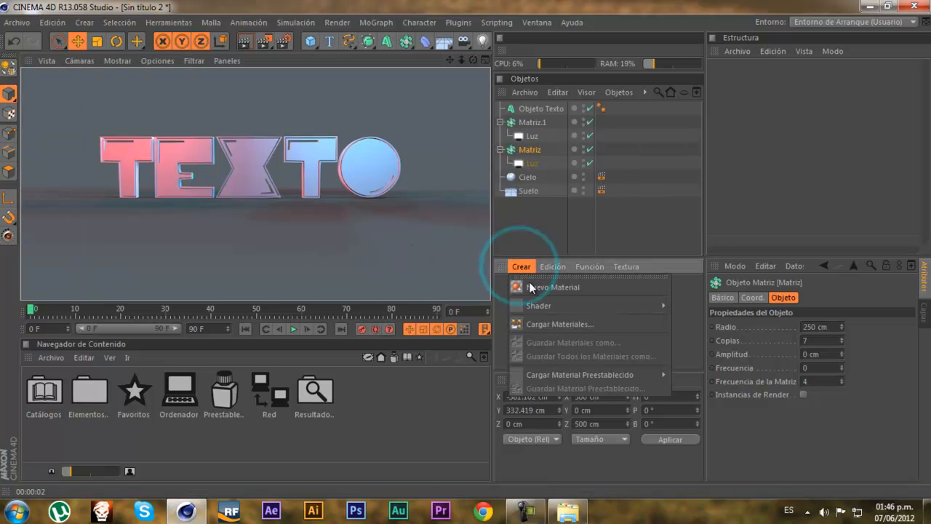
left_click(550, 288)
double_click(521, 289)
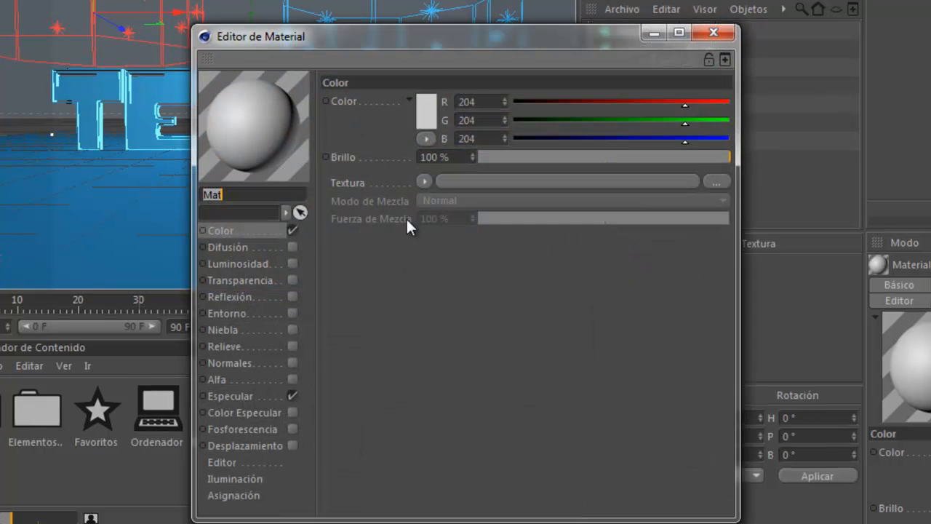
left_click(426, 111)
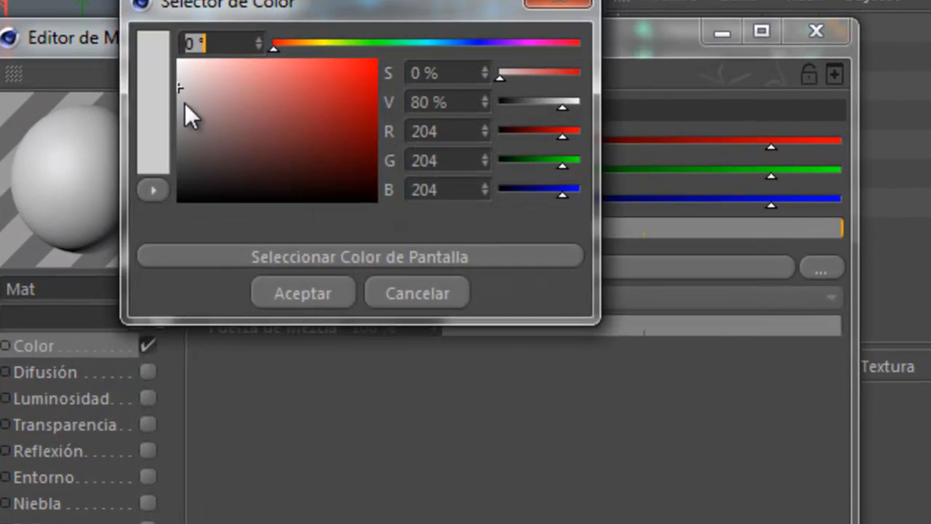
left_click(157, 91)
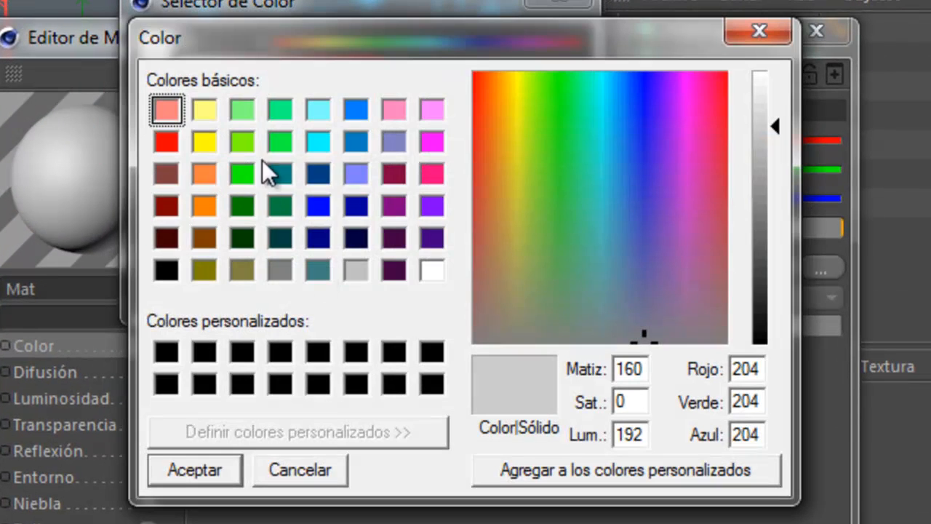
left_click(207, 211)
left_click(201, 466)
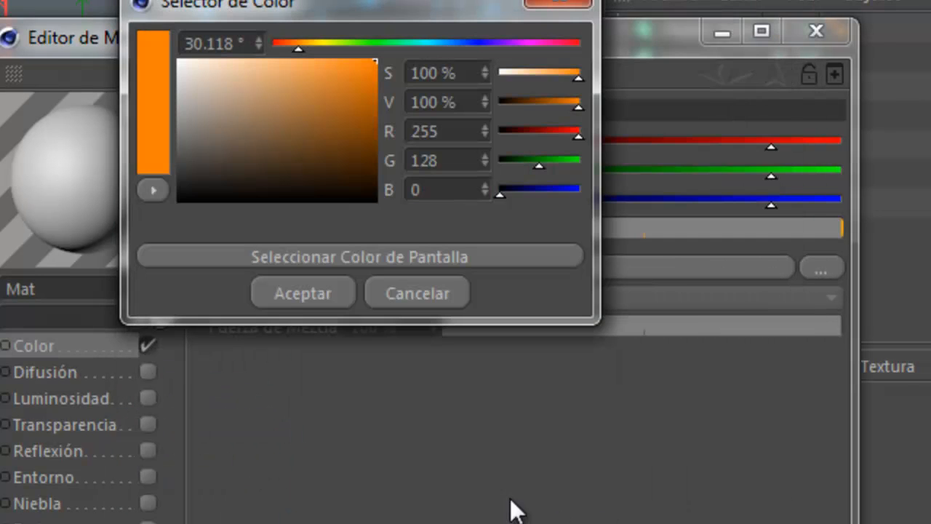
left_click(299, 295)
left_click(690, 75)
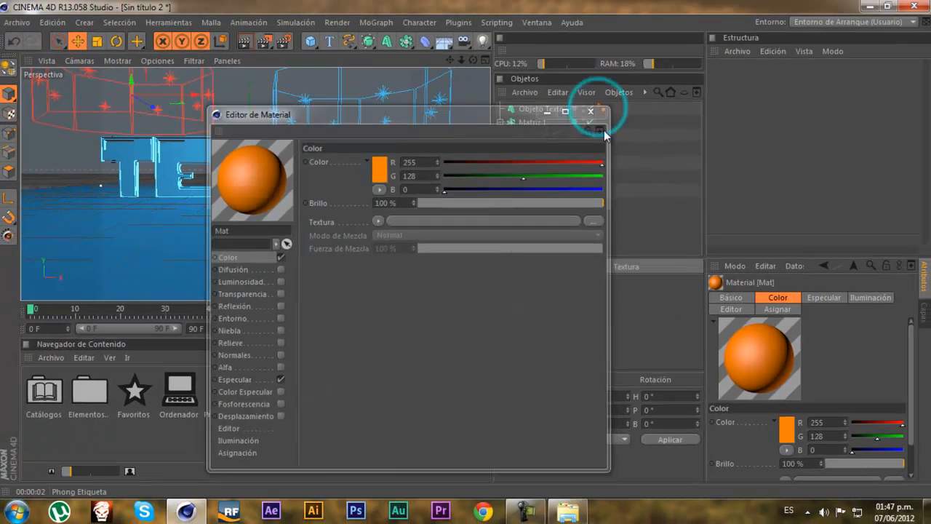
Apply the orange material to both the sky and the floor
left_click_drag(526, 170, 536, 213)
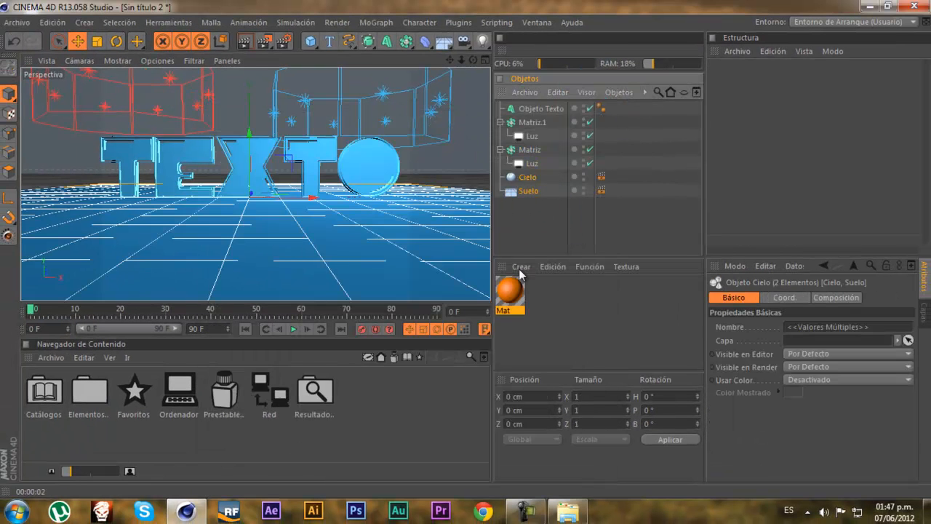
right_click(508, 280)
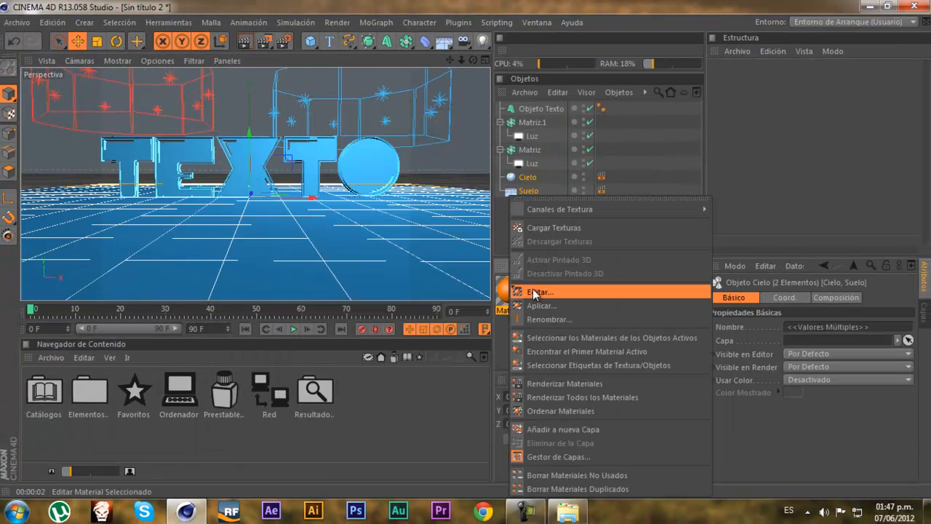
left_click(565, 309)
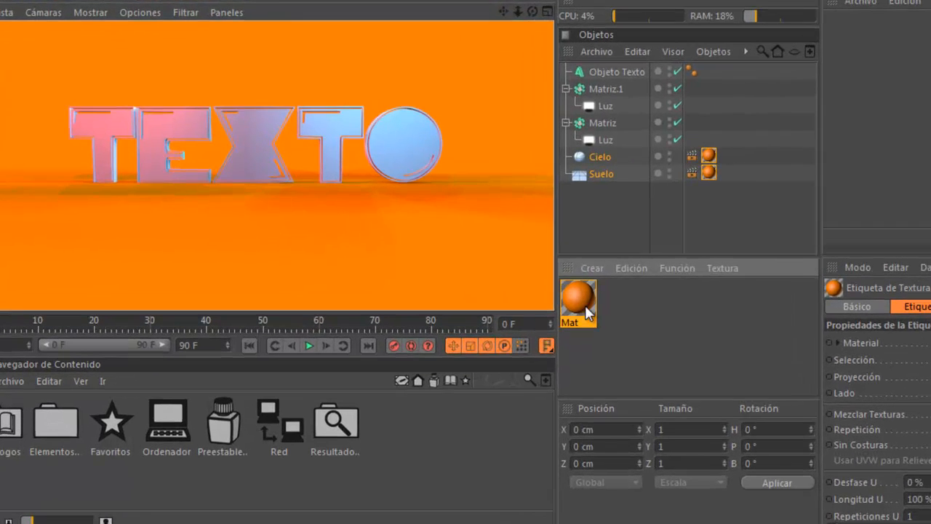
Darken the sky and floor material's colour to brown, RGB 135, 78, 20, and preview the render
double_click(510, 290)
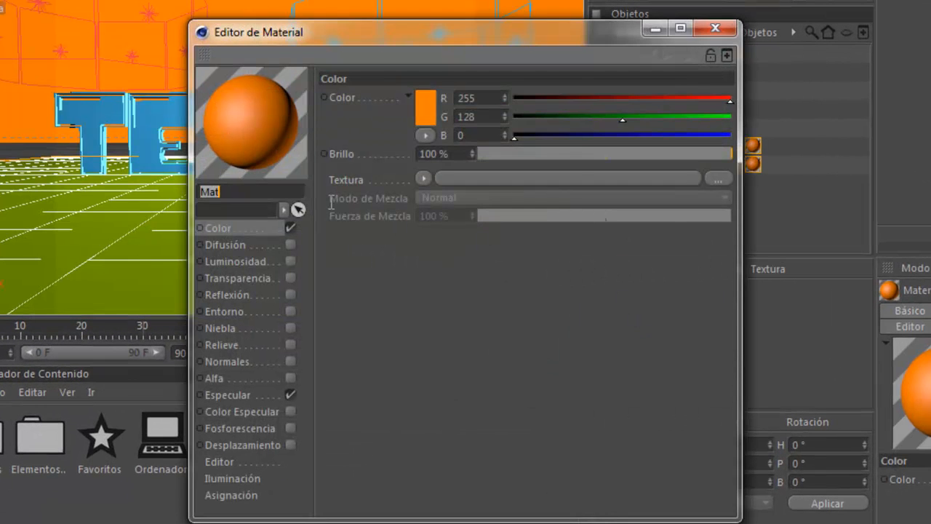
left_click(420, 109)
left_click(410, 93)
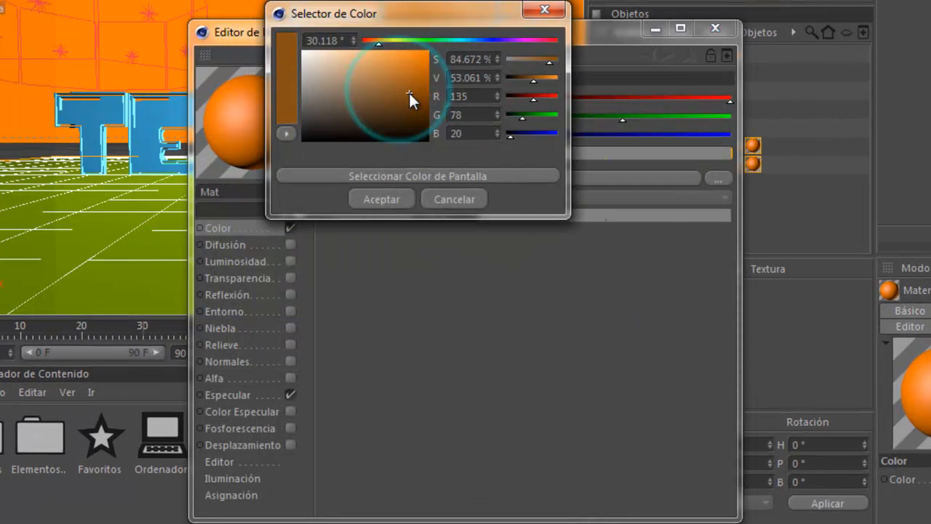
left_click(384, 198)
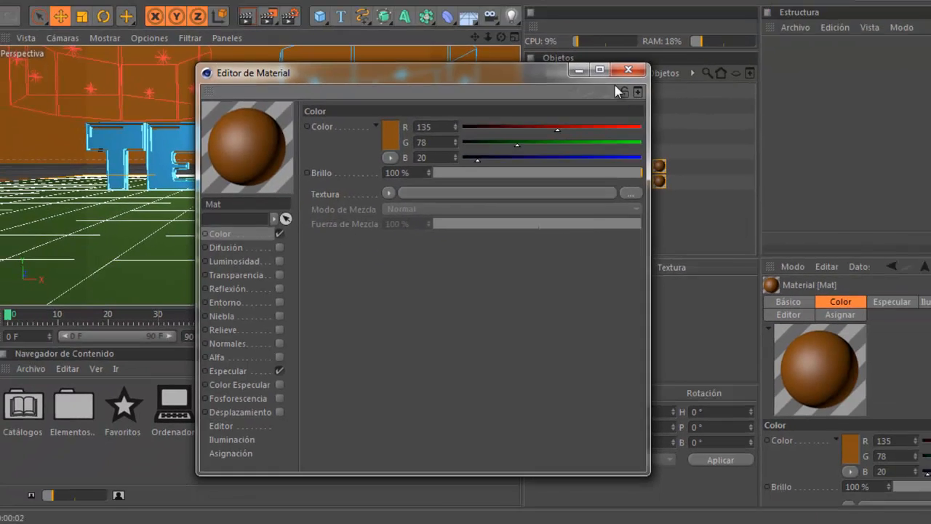
left_click(715, 28)
left_click(244, 41)
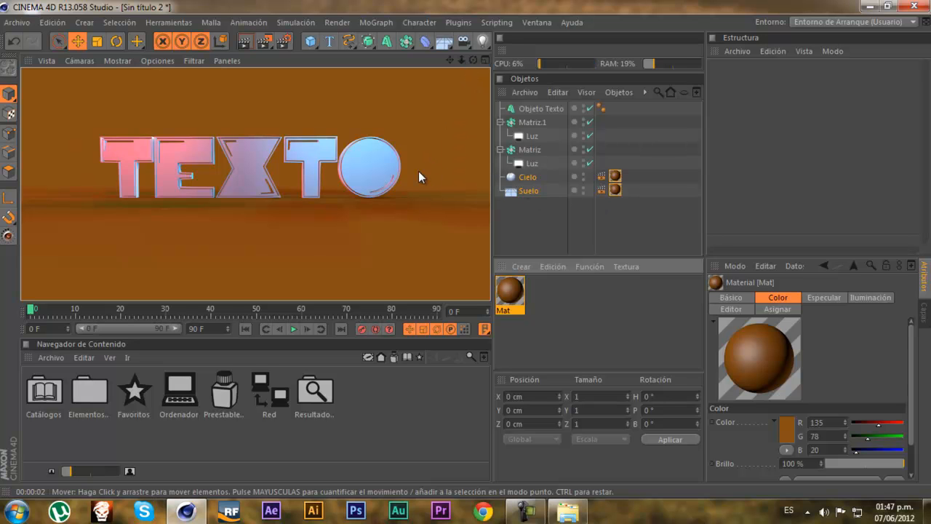
left_click(461, 61)
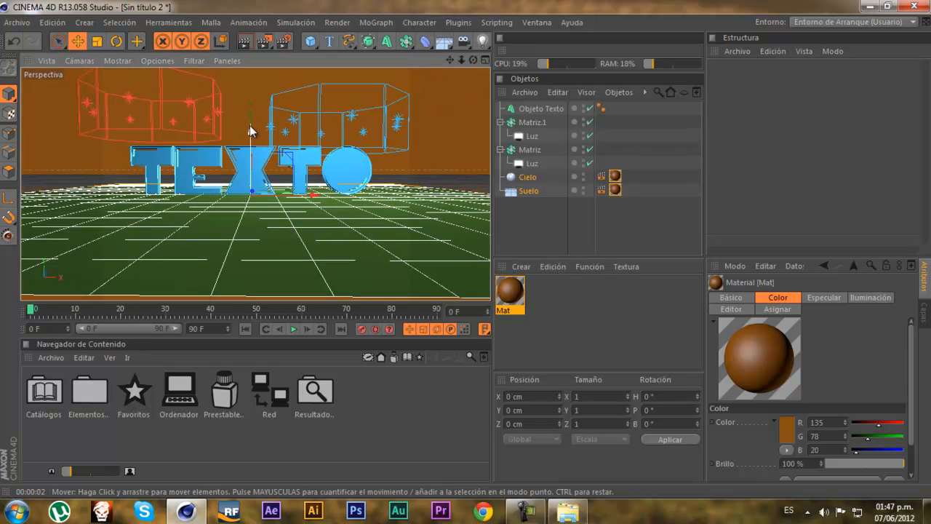
Raise the text object to about Y 333 cm and apply a Rigid Body (Cuerpo Rígido) simulation tag to it
left_click(540, 109)
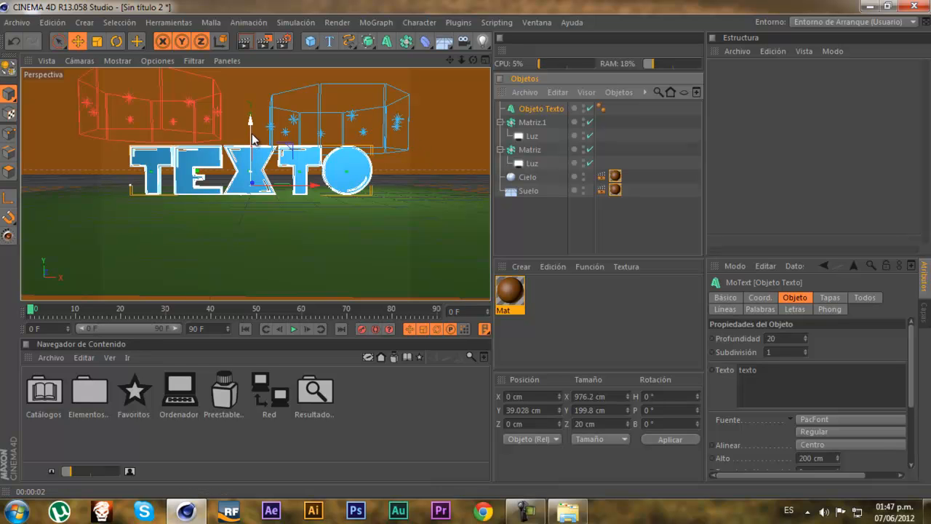
left_click_drag(250, 126, 470, 247)
right_click(551, 110)
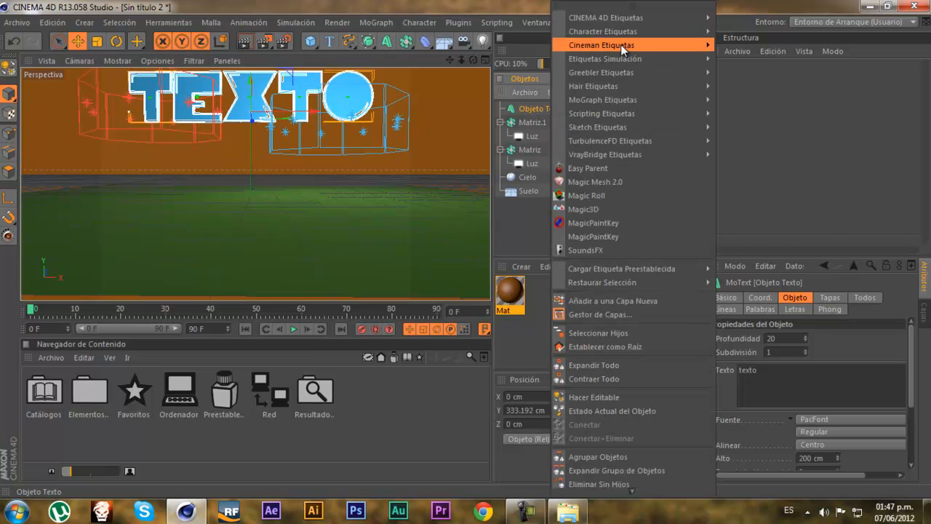
mouse_move(684, 17)
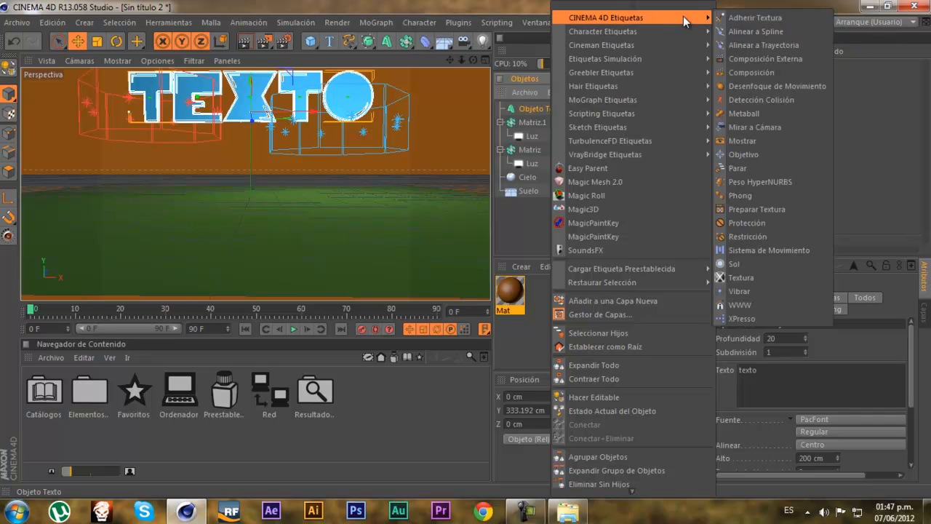
mouse_move(610, 58)
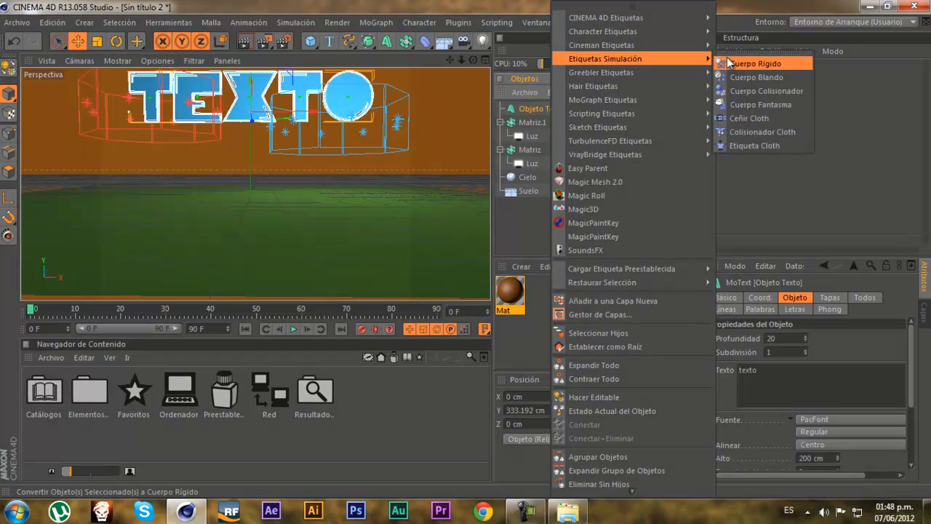
left_click(757, 64)
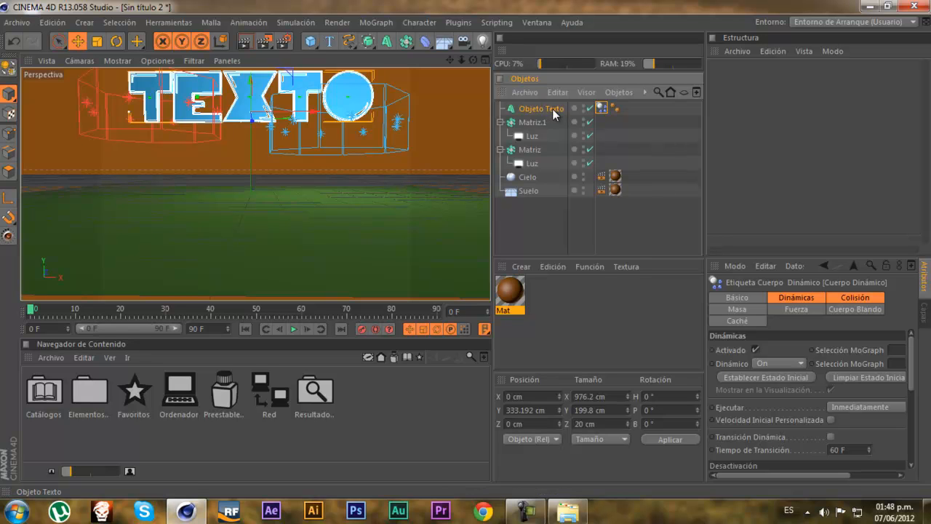
Play the simulation to check how the text falls and return to the first frame
left_click(294, 328)
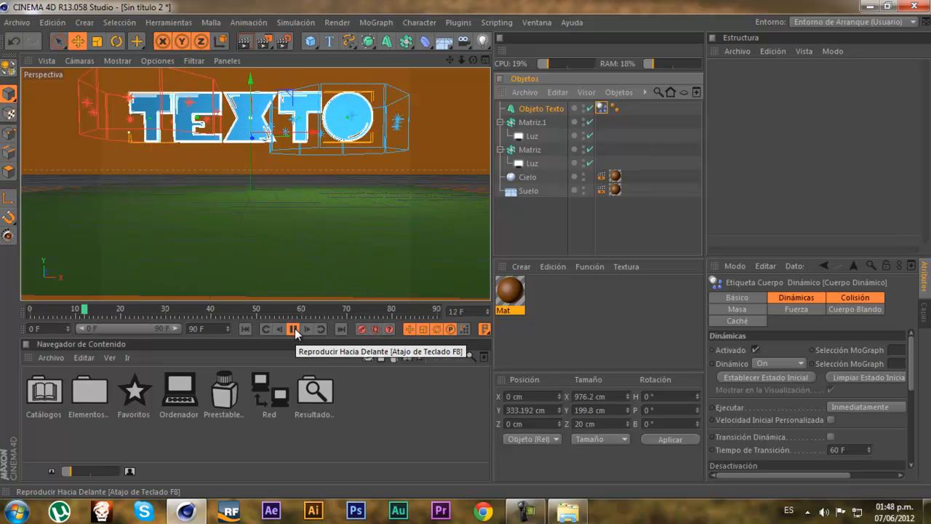
left_click(294, 329)
left_click(245, 329)
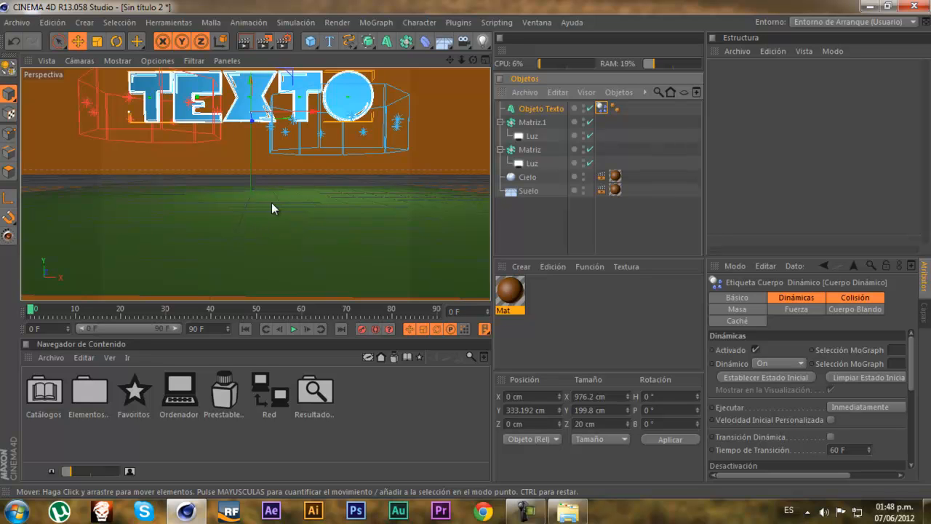
Apply a Rigid Body (Cuerpo Rígido) simulation tag to the floor object
left_click(531, 192)
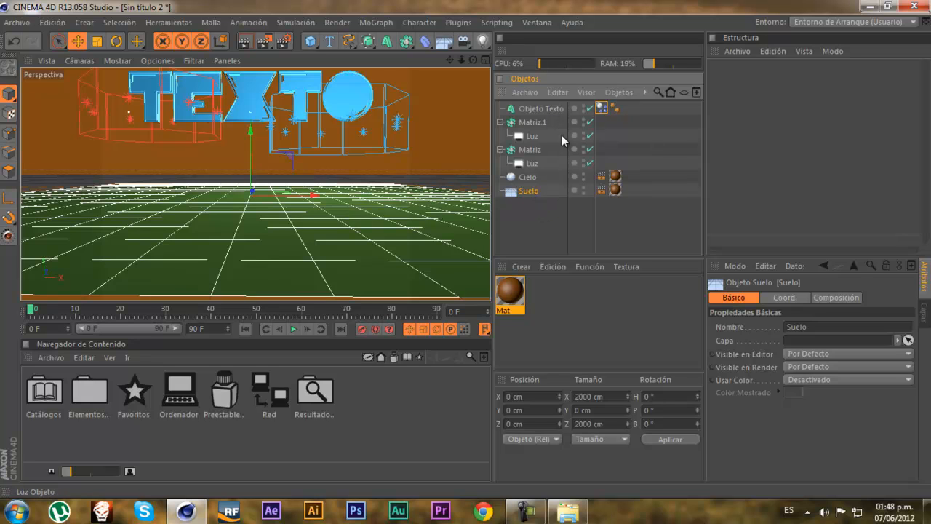
right_click(532, 192)
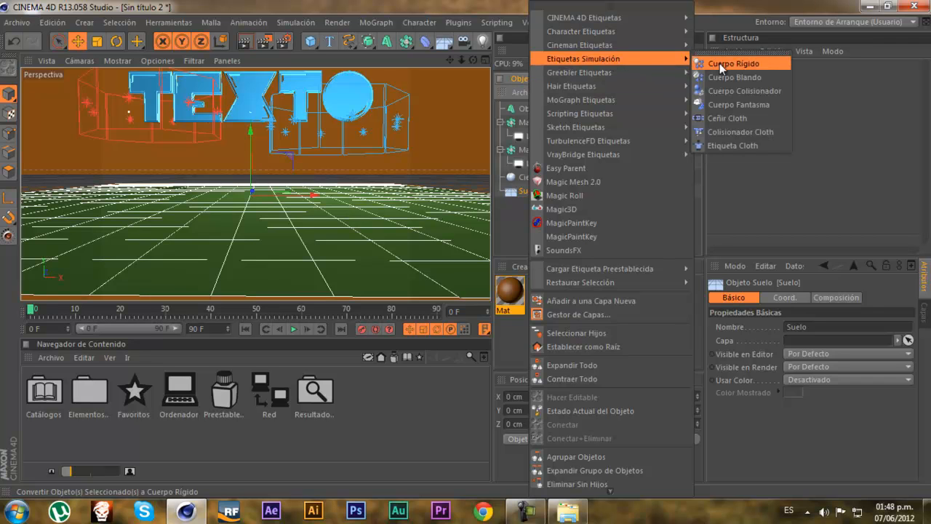
left_click(735, 64)
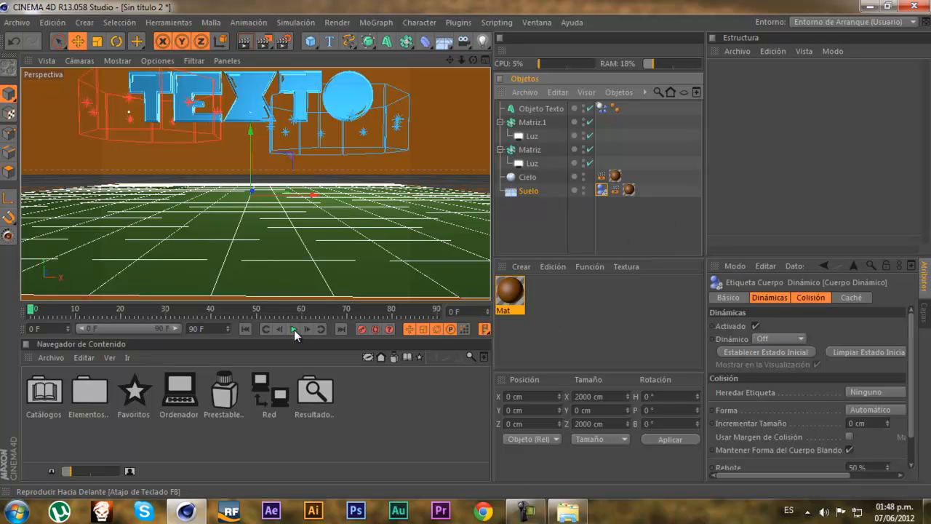
Try the Fantasma dynamic mode on the floor's body tag, play the simulation, and return the mode to Off
left_click(781, 336)
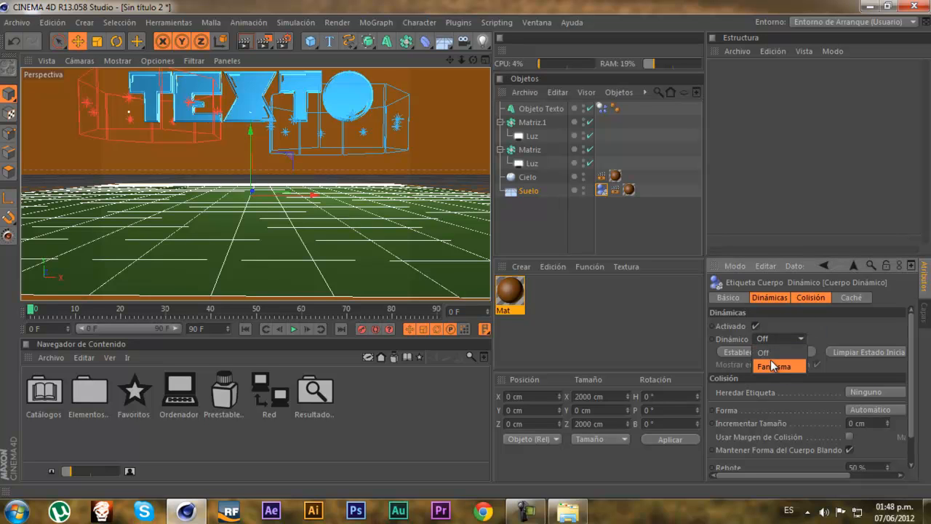
left_click(772, 342)
left_click(798, 340)
left_click(788, 366)
left_click(292, 329)
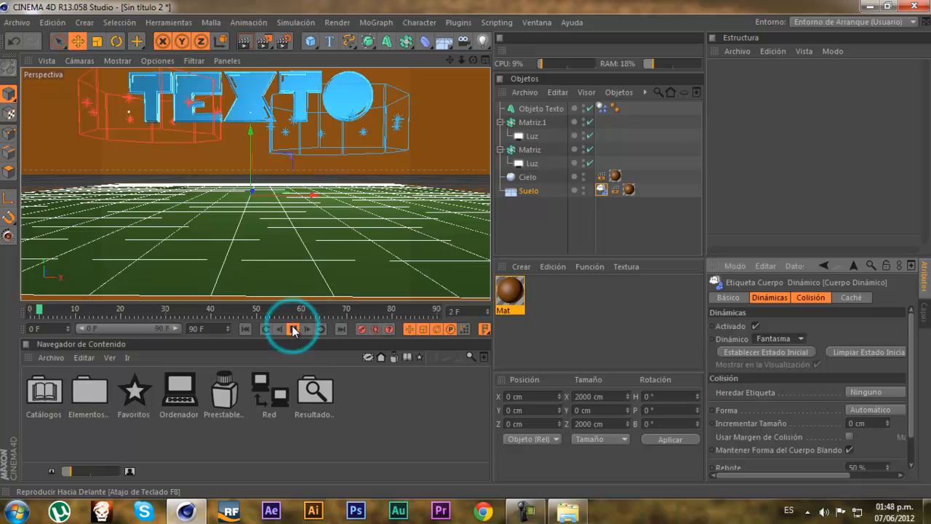
left_click(293, 330)
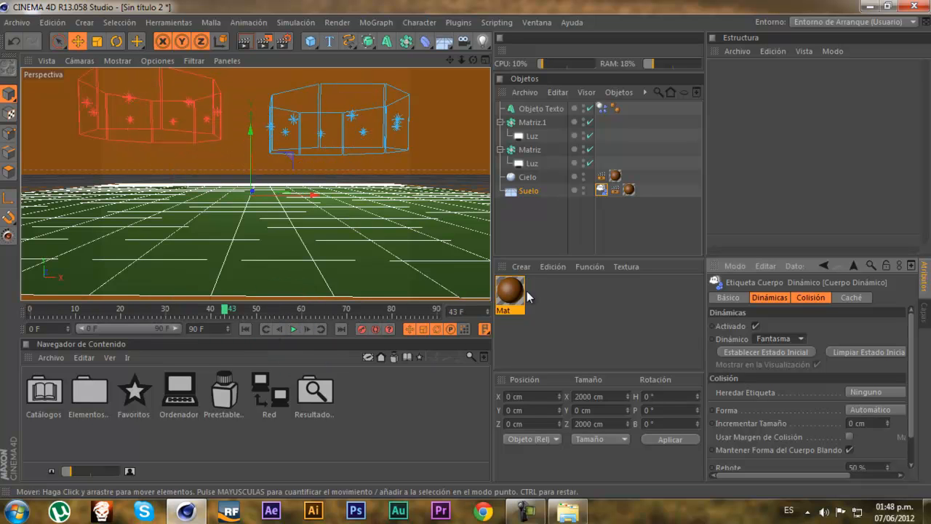
left_click(781, 338)
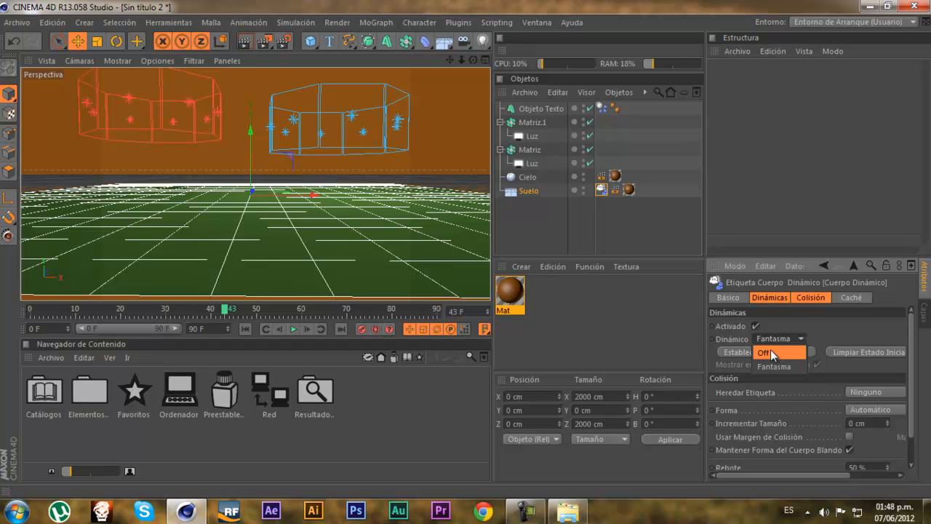
left_click(776, 350)
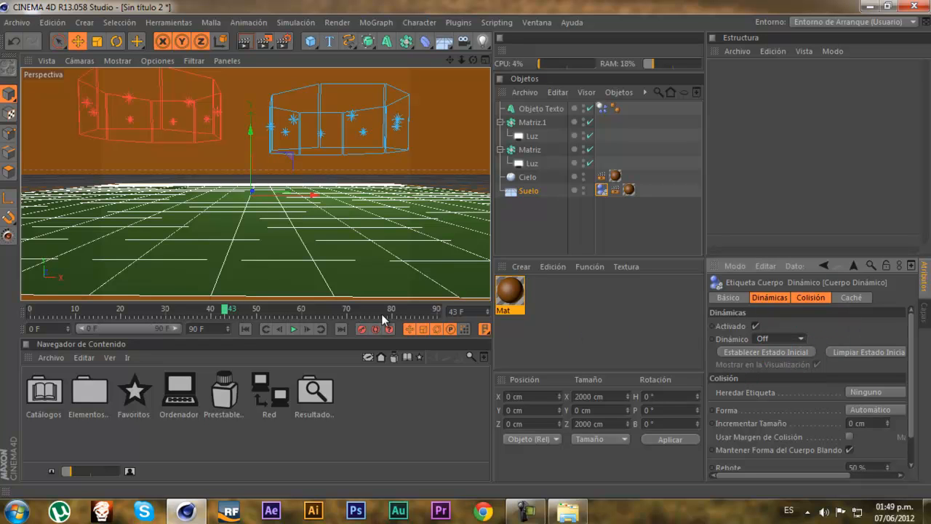
Replay the simulation from the start several times to check the text's collision with the floor
left_click(245, 329)
left_click(294, 328)
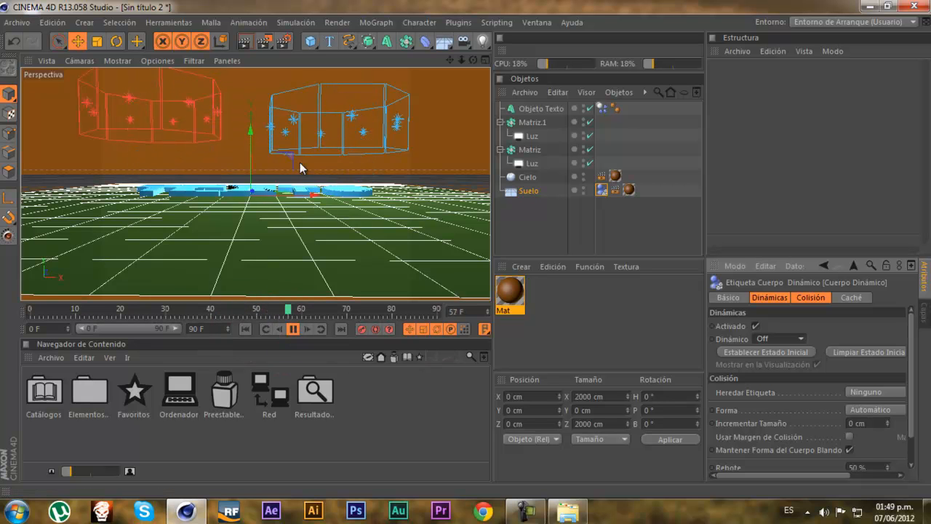
left_click(245, 329)
left_click(293, 329)
left_click(244, 329)
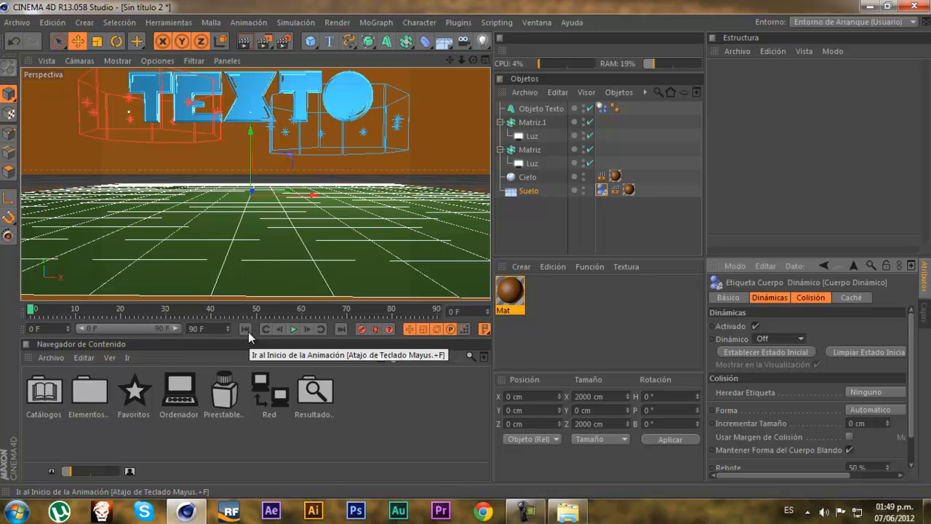
left_click(294, 328)
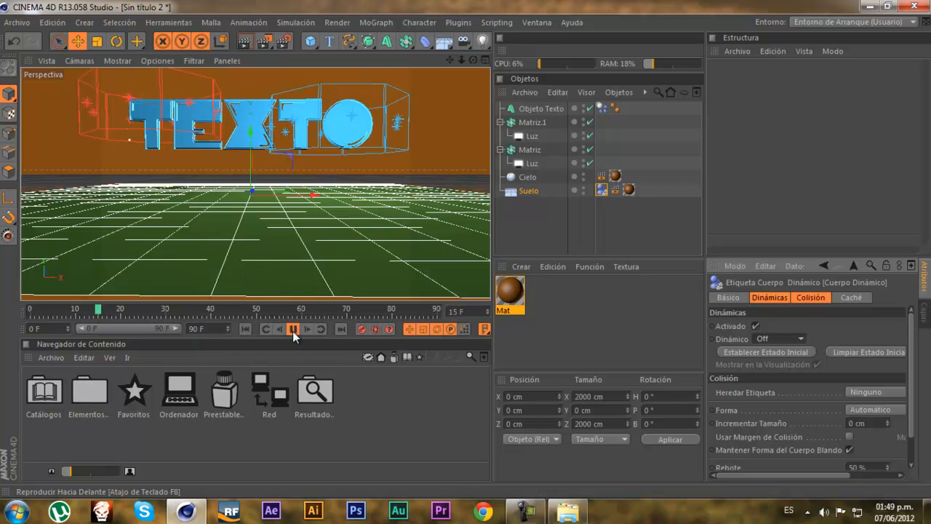
left_click(293, 329)
left_click(793, 338)
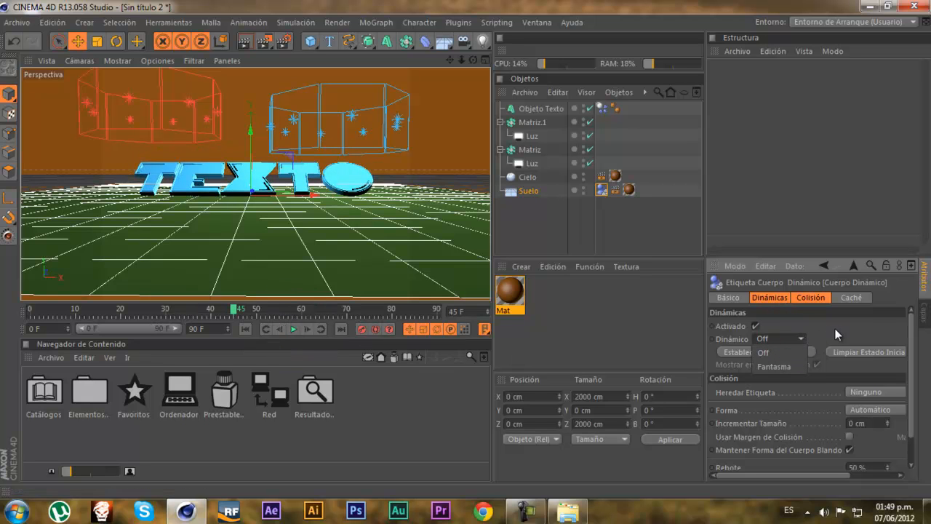
left_click(792, 337)
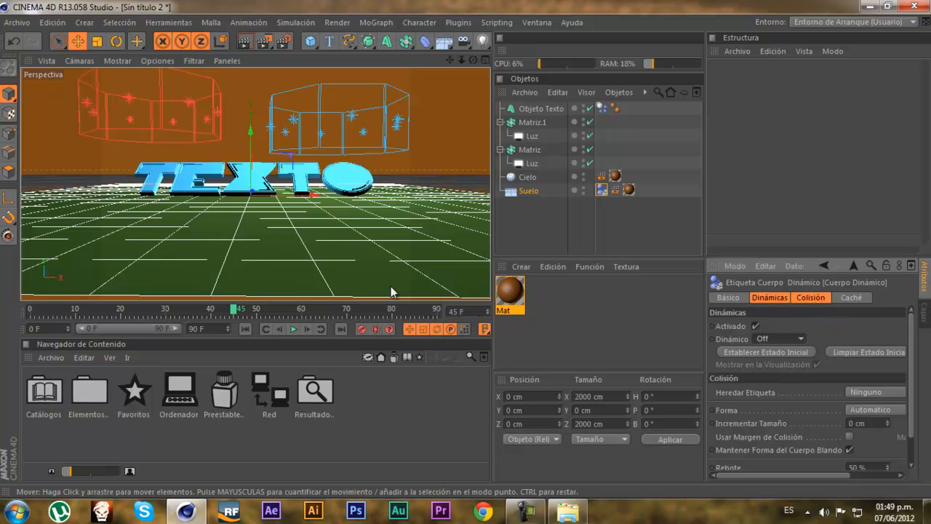
left_click(294, 329)
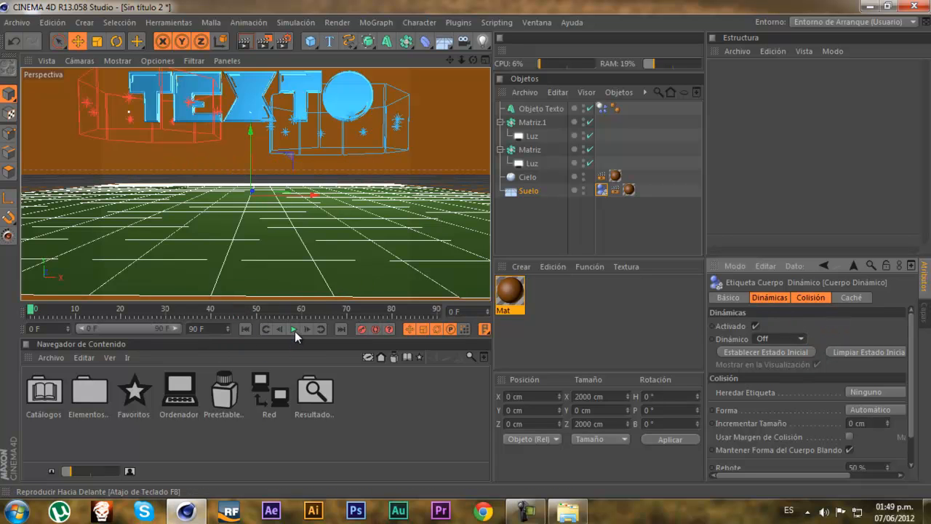
left_click(294, 329)
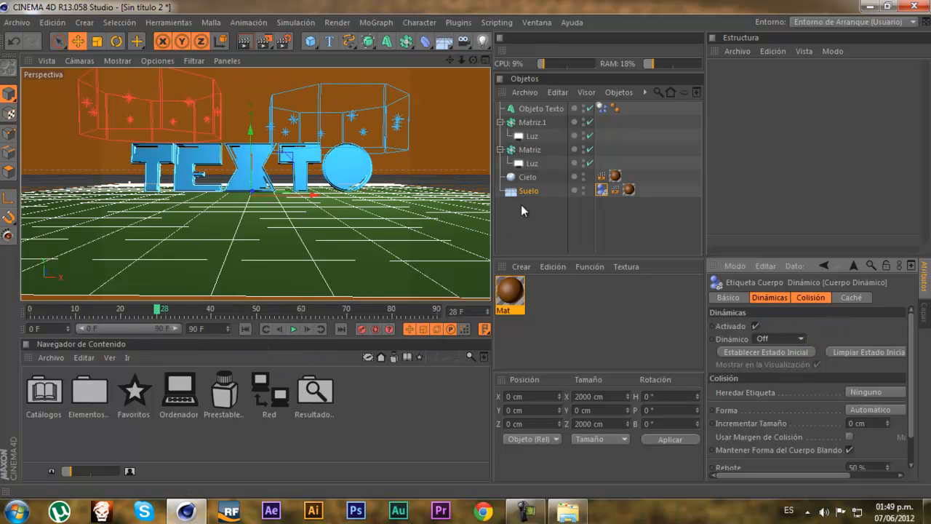
Select the text object and look through its available tag categories
left_click(553, 110)
right_click(551, 108)
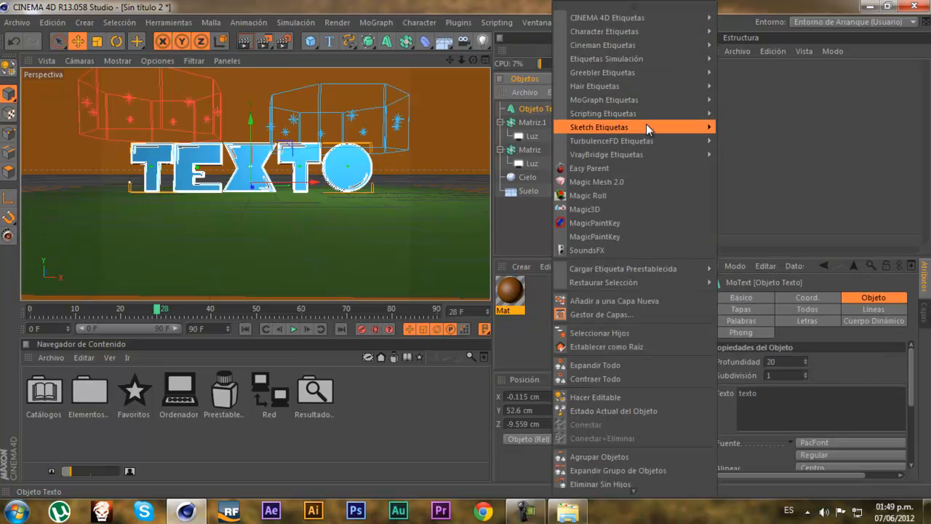
mouse_move(644, 98)
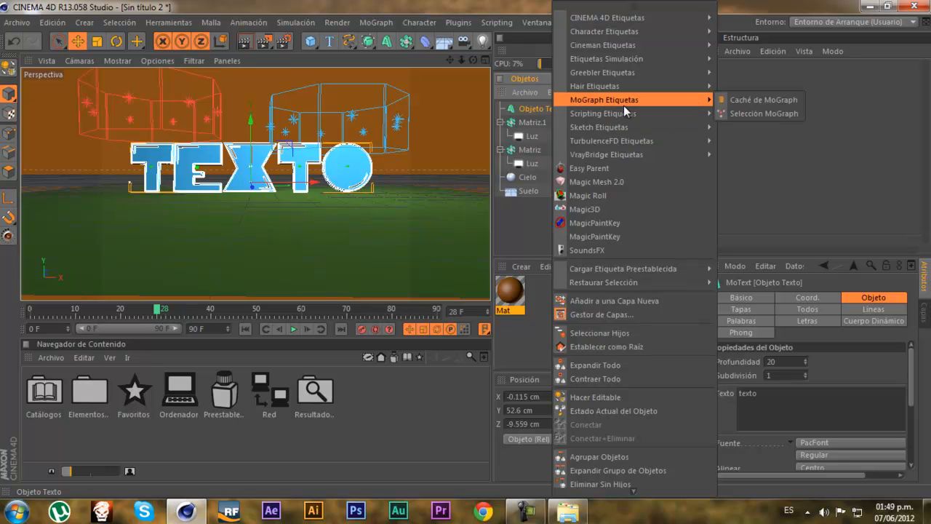
mouse_move(600, 96)
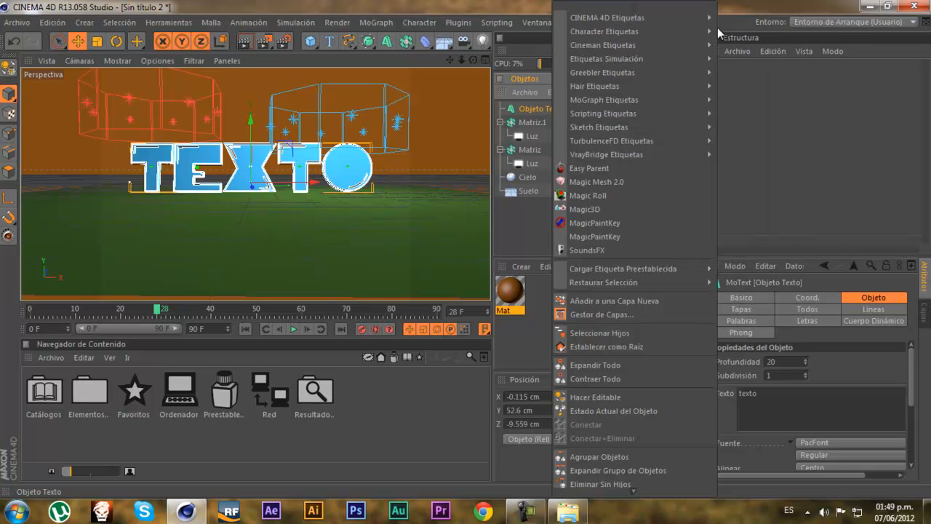
mouse_move(687, 13)
mouse_move(669, 88)
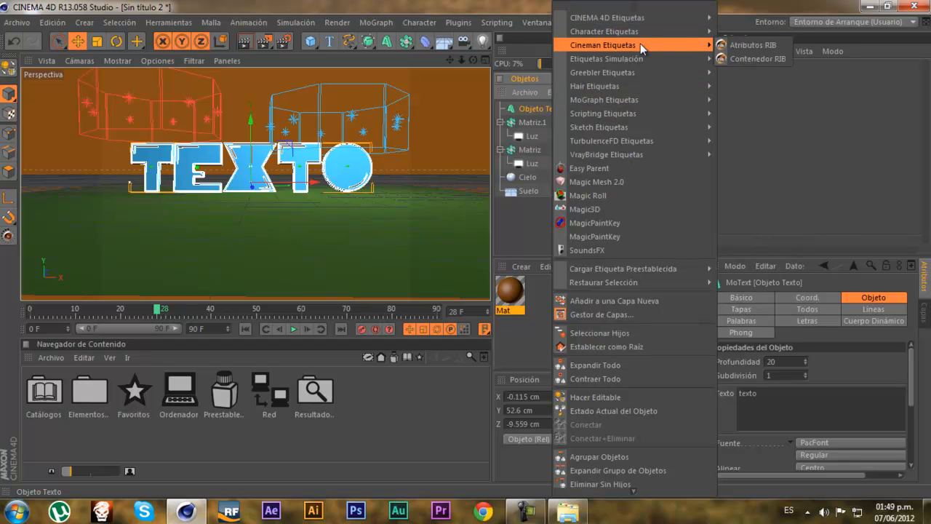
left_click(515, 236)
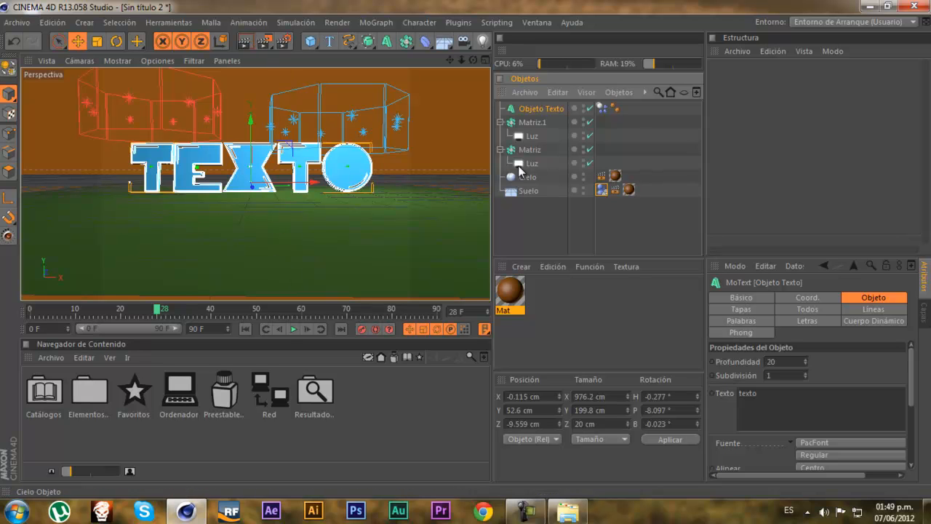
Preview the text's fall once more and set the text object's depth to 100
left_click(293, 328)
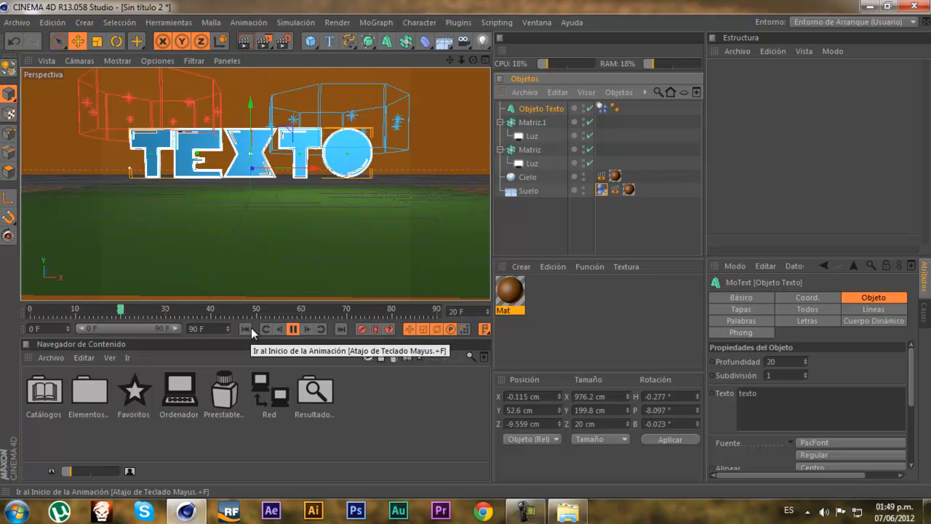
left_click(293, 329)
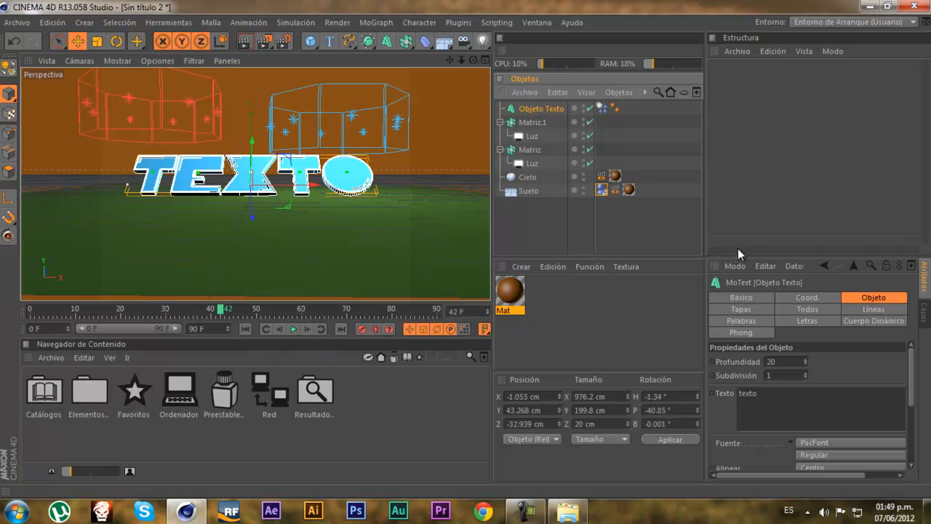
left_click(773, 362)
type("100")
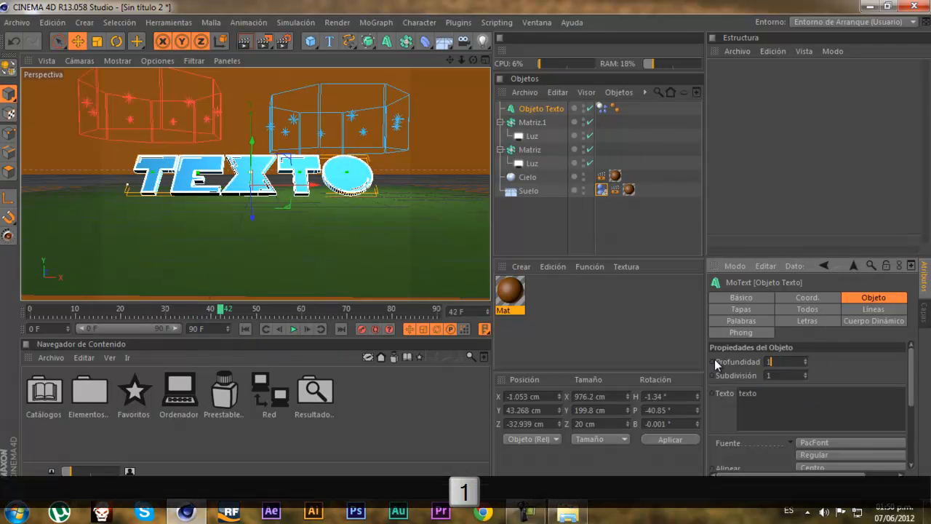
key("Return")
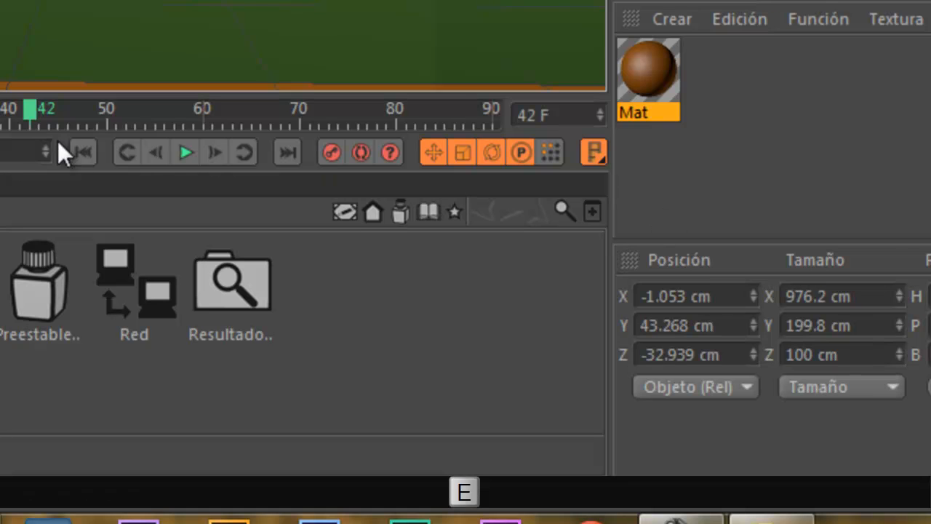
Play the simulation from the first frame to check the thicker text and rewind it
left_click(119, 190)
left_click(210, 190)
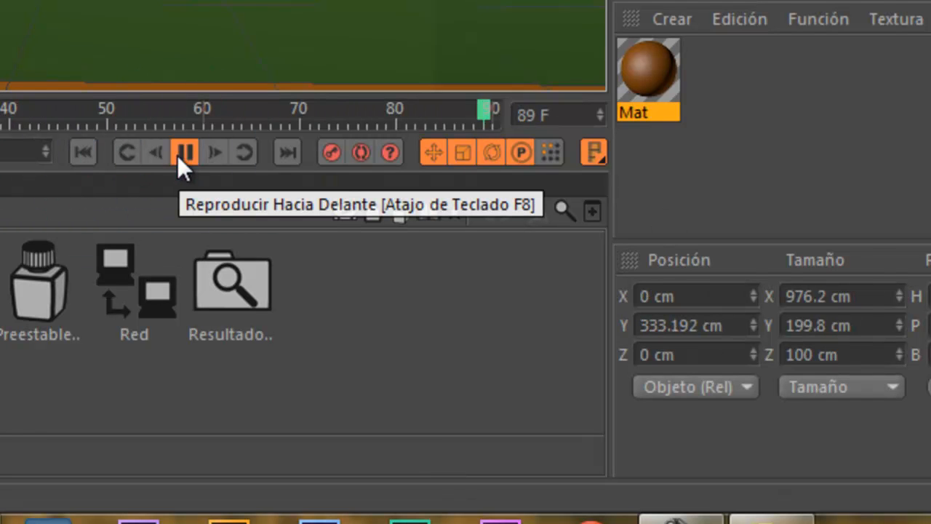
left_click(182, 153)
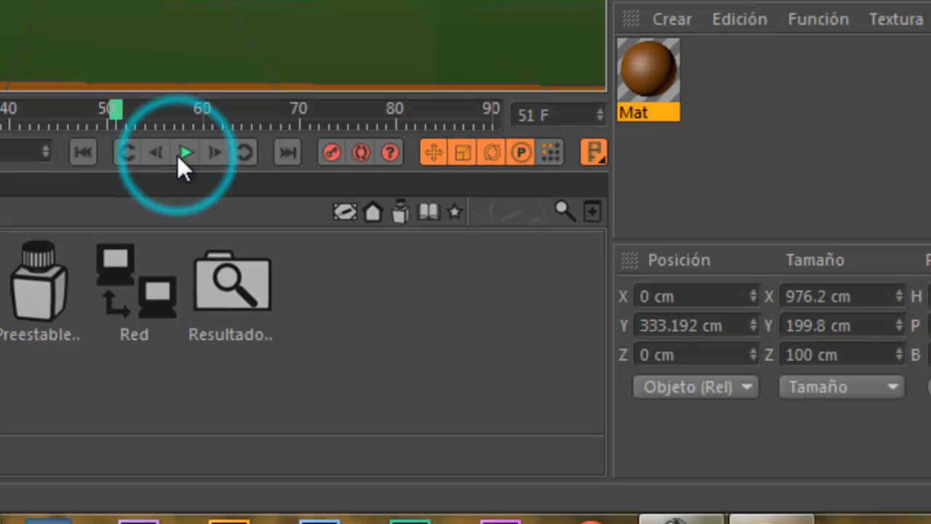
left_click(91, 152)
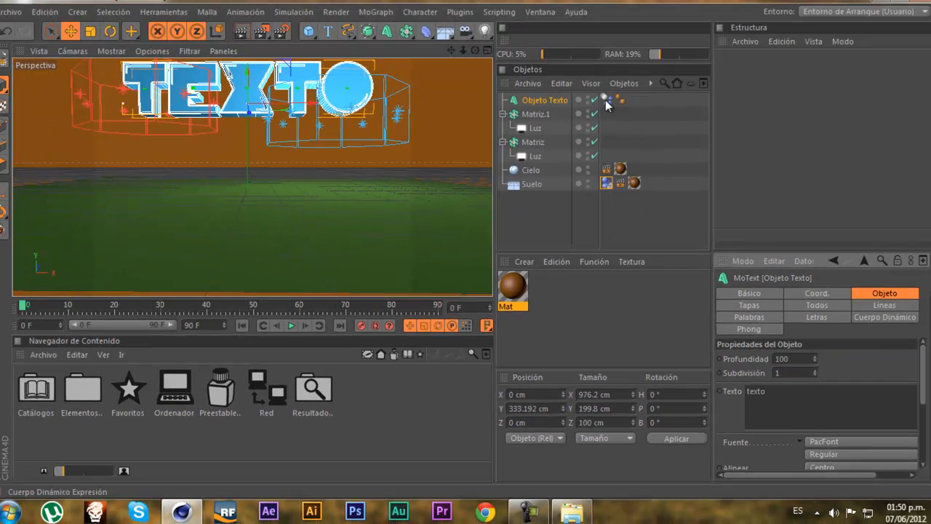
Set Elementos Individuales to Todo in the collision settings of the text object's dynamic body tag
left_click(601, 107)
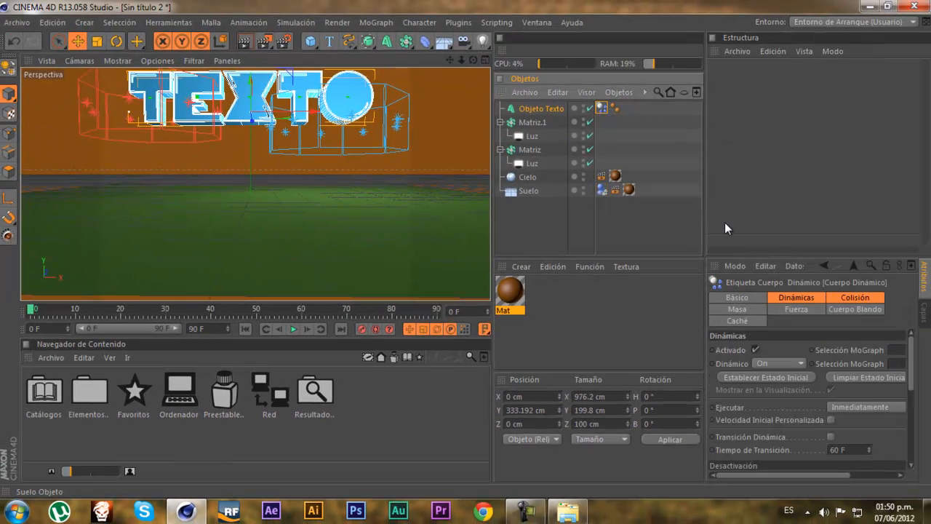
left_click(857, 299)
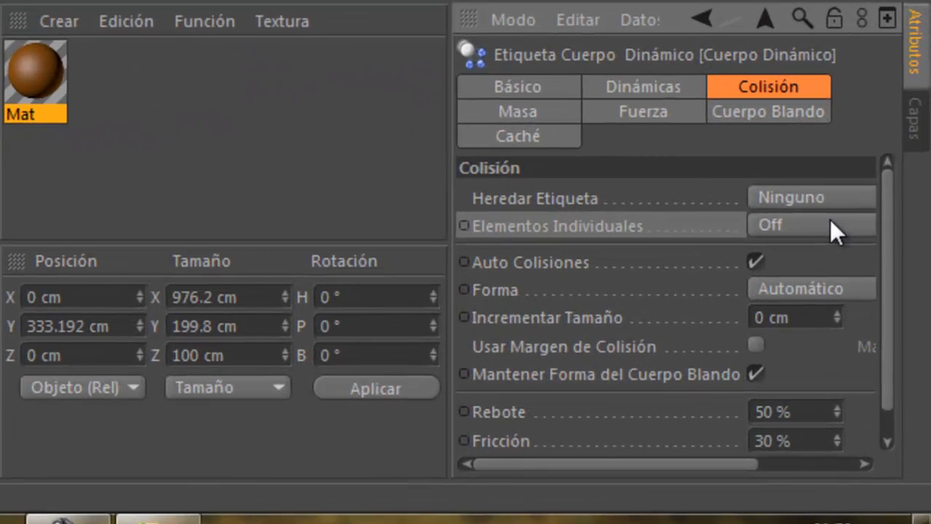
left_click(887, 363)
left_click(723, 336)
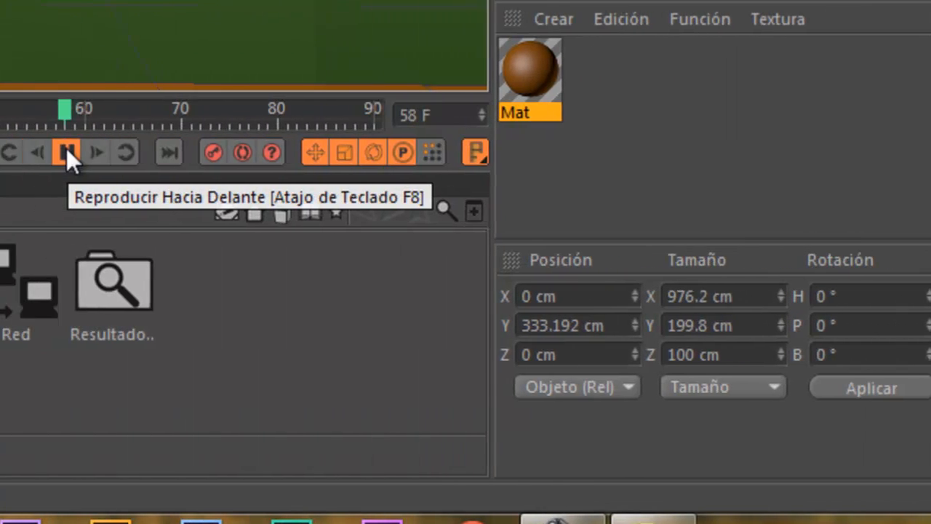
Replay the simulation several times to check the separate letters' fall, and render the view at frame 44
left_click(97, 152)
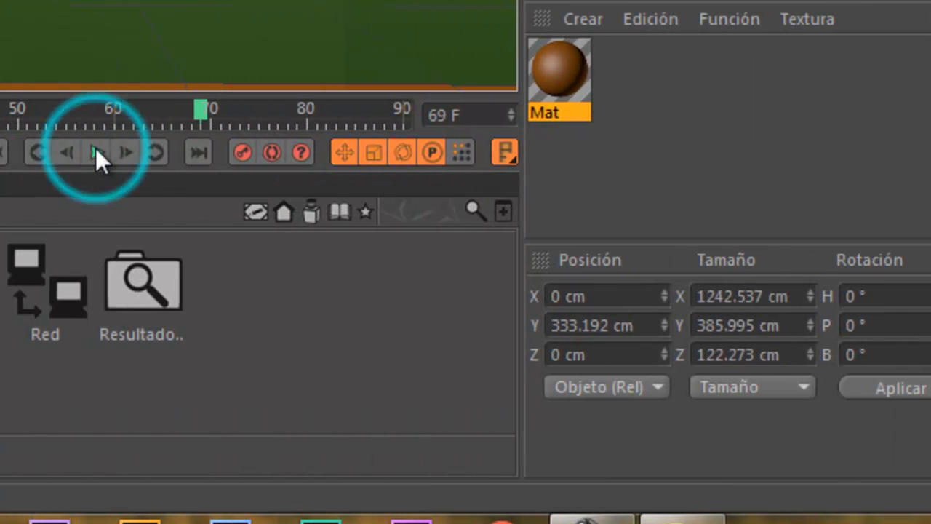
left_click(94, 152)
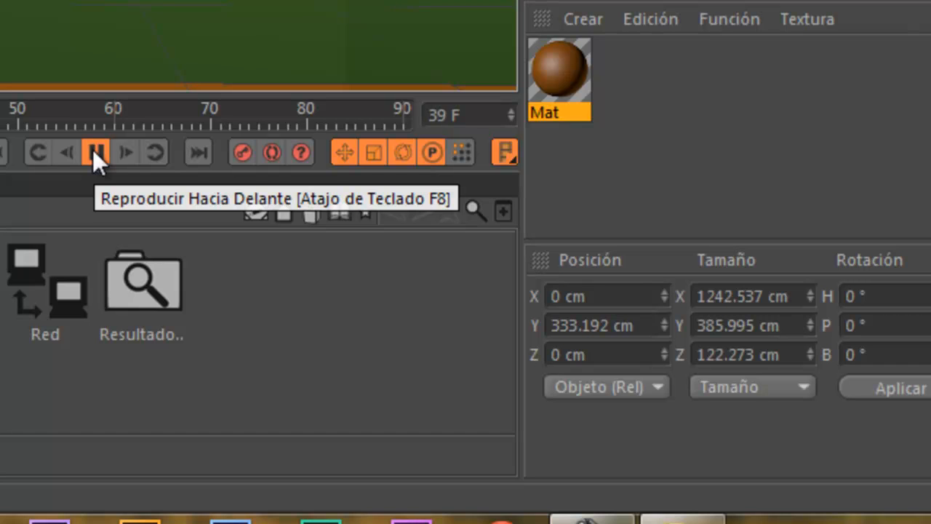
left_click(94, 152)
left_click(4, 152)
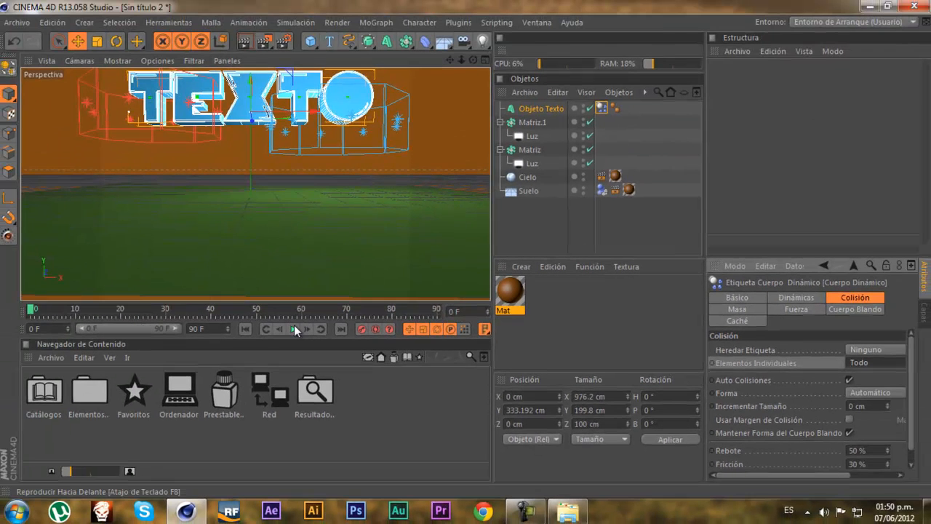
left_click(97, 152)
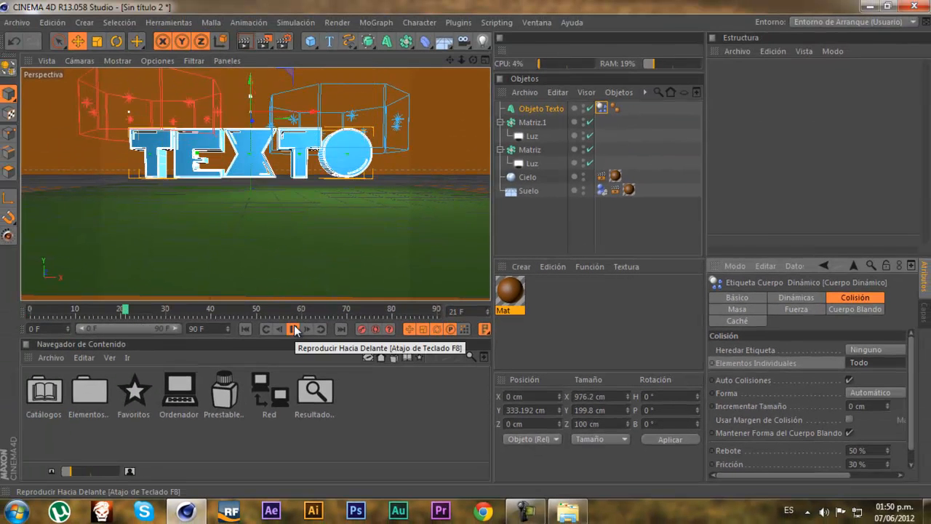
left_click(295, 330)
left_click(249, 40)
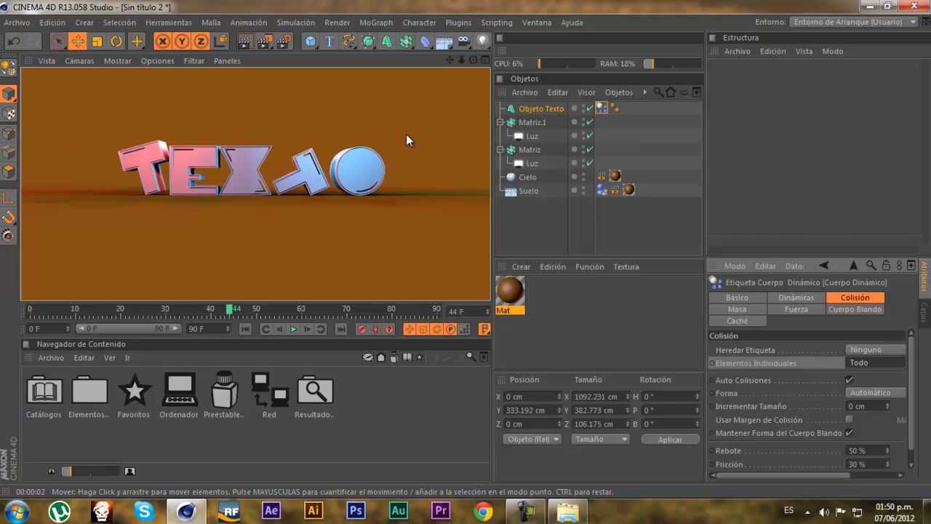
Review the dynamics settings, Ejecutar trigger options and force settings of the text's dynamic body tag
left_click(547, 108)
left_click(601, 108)
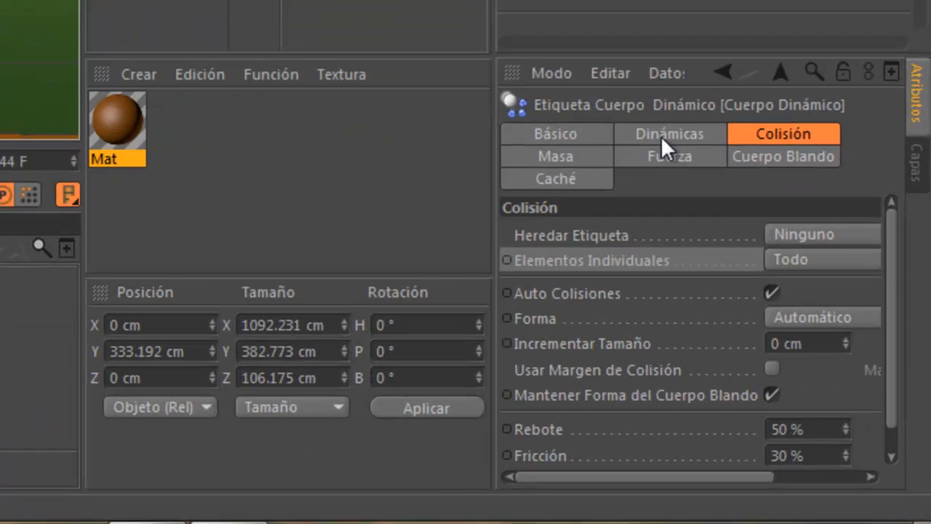
left_click(660, 136)
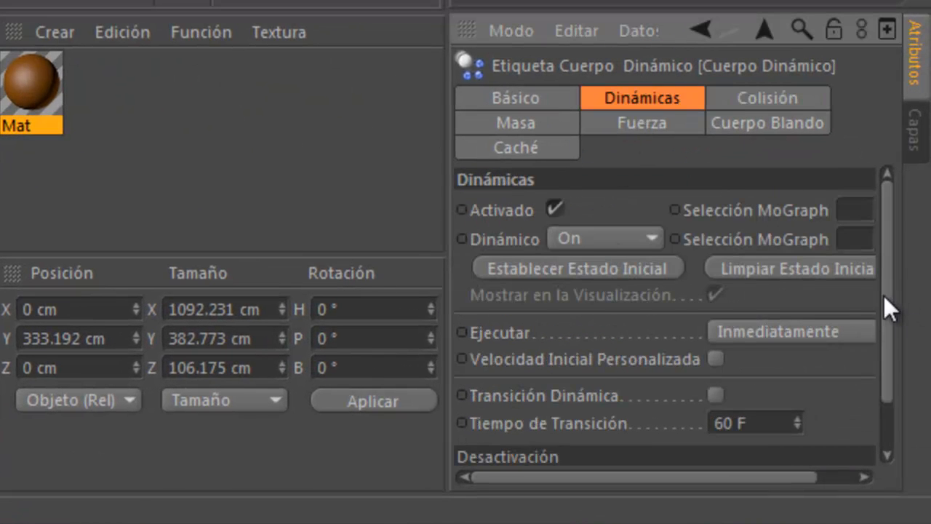
left_click_drag(884, 295, 883, 355)
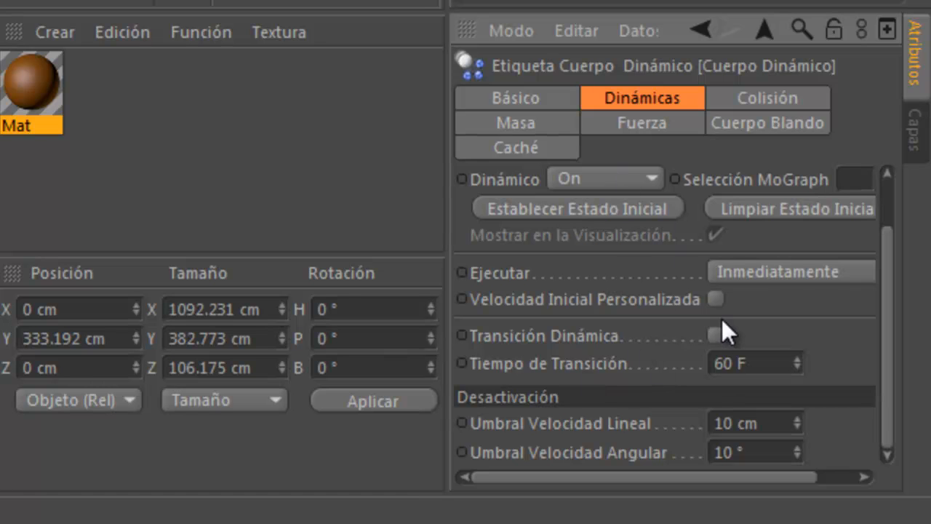
left_click(770, 271)
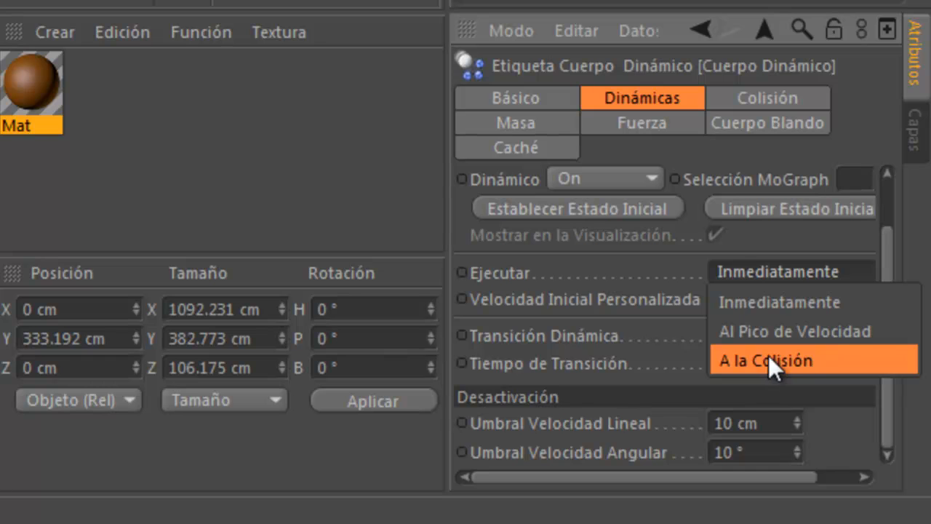
left_click(798, 233)
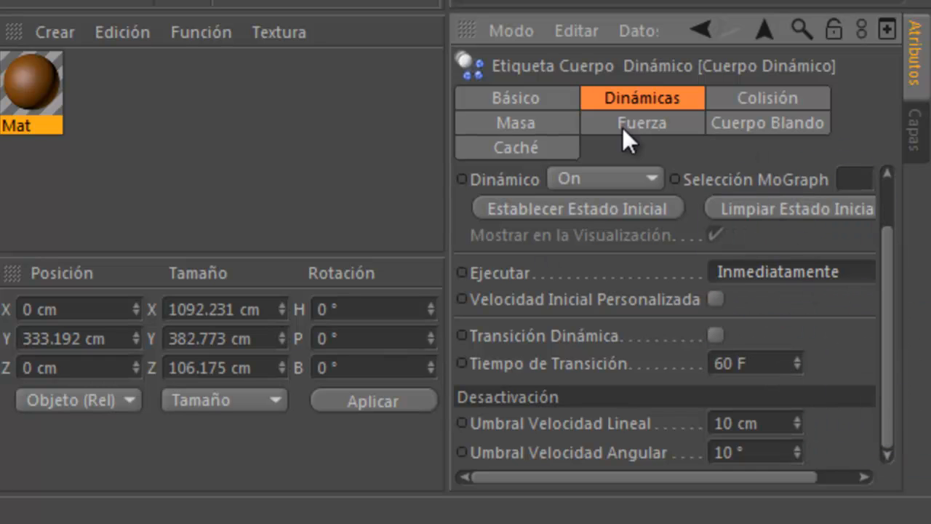
left_click(650, 125)
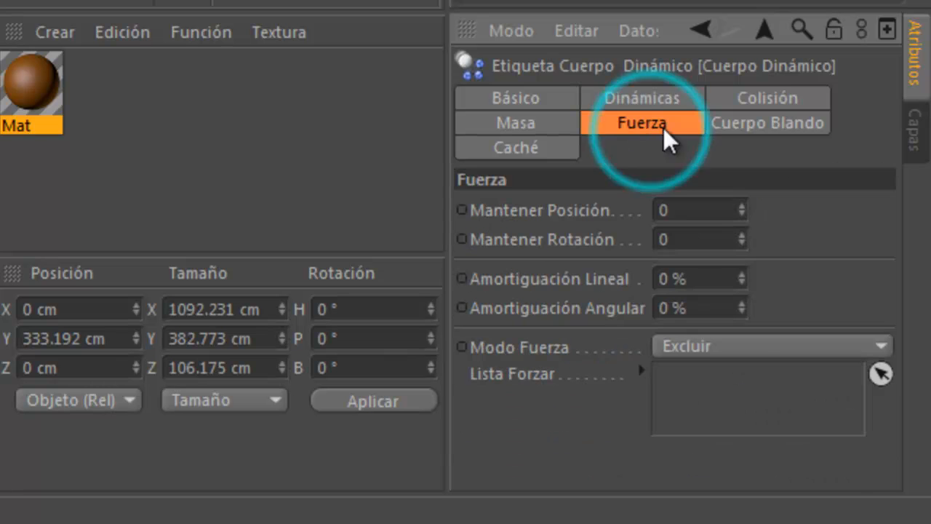
Set the collision bounce (Rebote) of the text's dynamic body tag to 150%
left_click(782, 97)
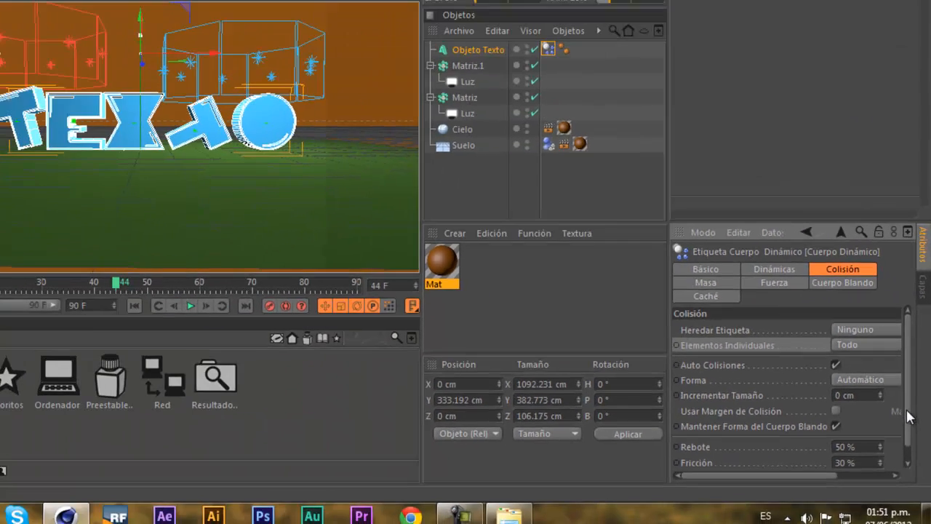
left_click_drag(887, 373, 870, 467)
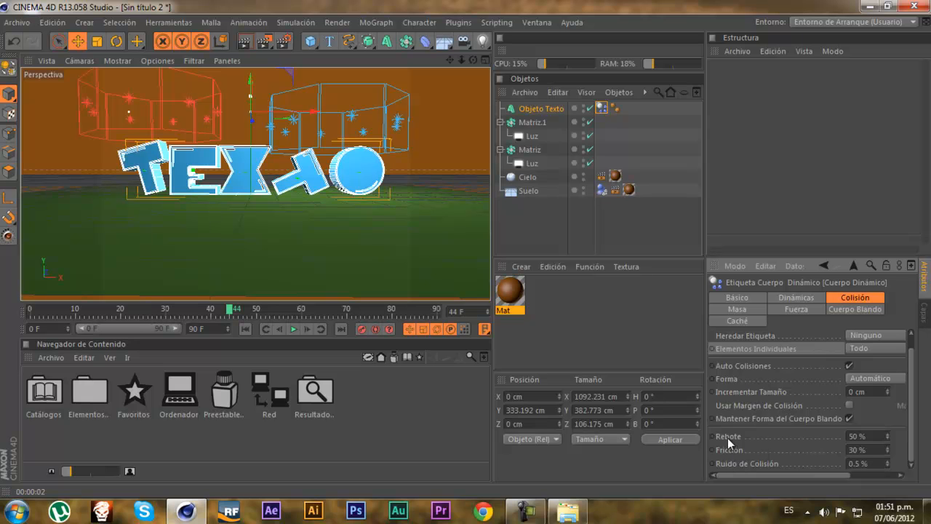
left_click(880, 435)
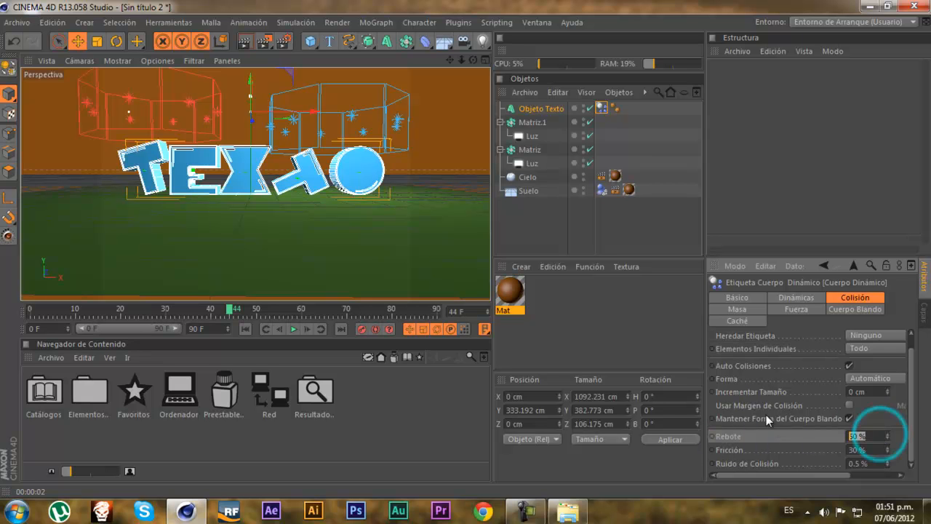
type("150")
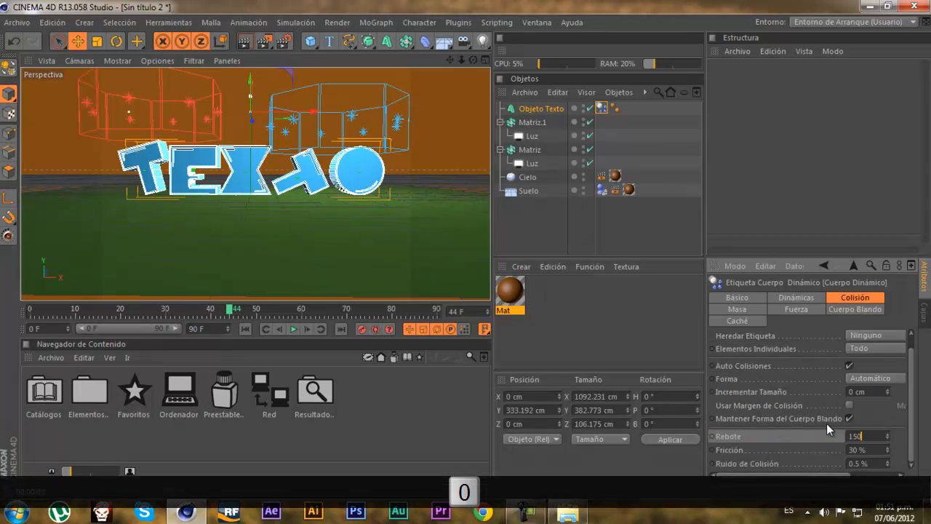
key("Return")
Play the simulation from the first frame to check the text's stronger bounce and rewind it
left_click(244, 329)
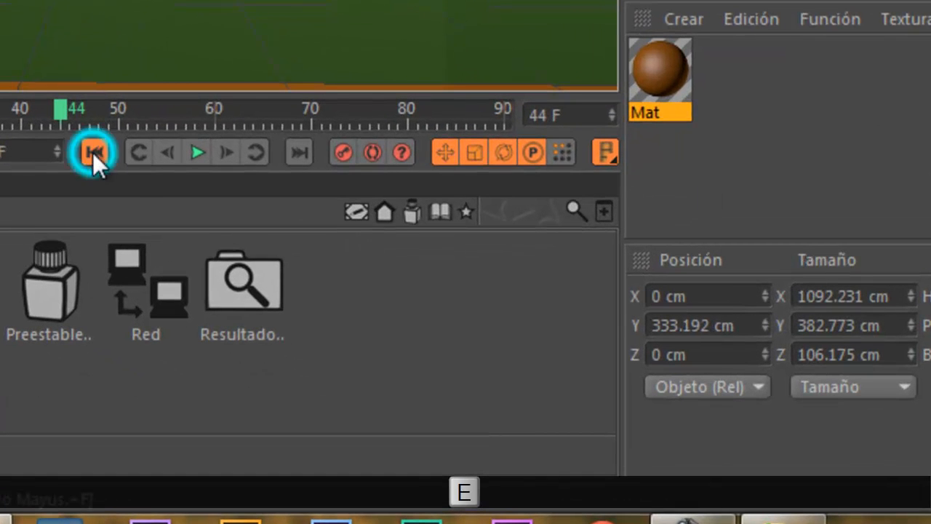
left_click(199, 151)
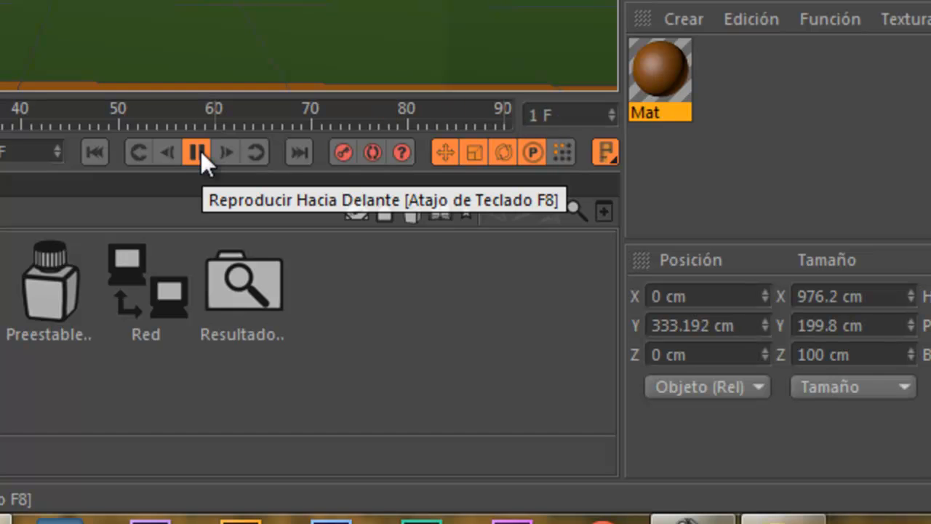
left_click(201, 151)
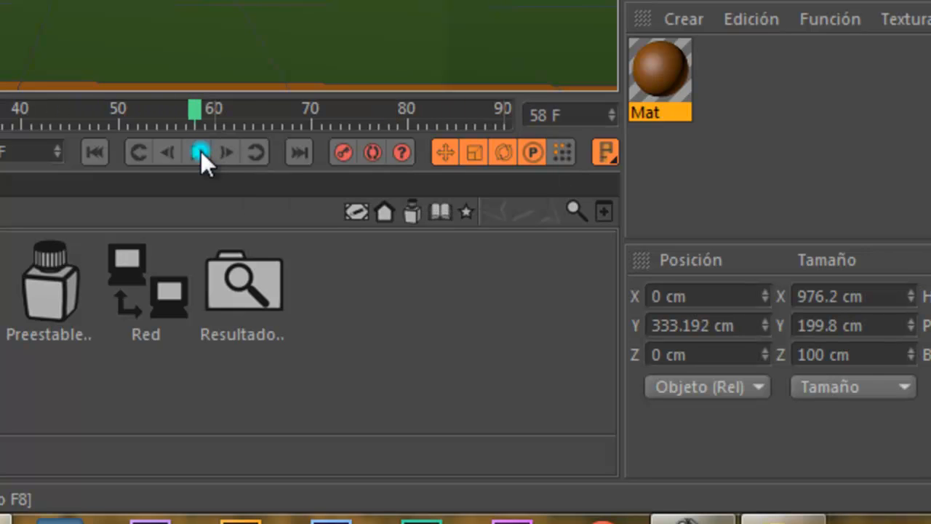
left_click(87, 152)
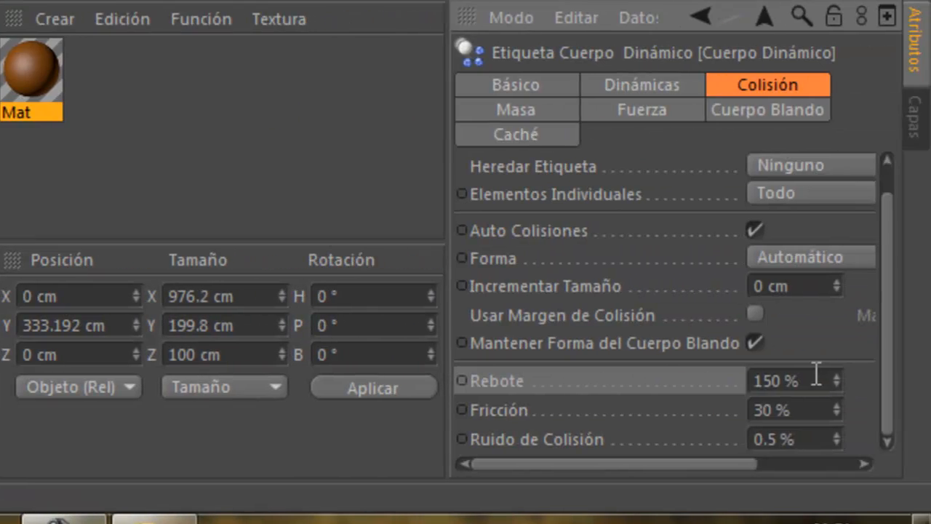
Restore the text's collision bounce to 50%, replay the fall and return to the first frame
left_click(816, 375)
left_click(759, 380)
key("BackSpace")
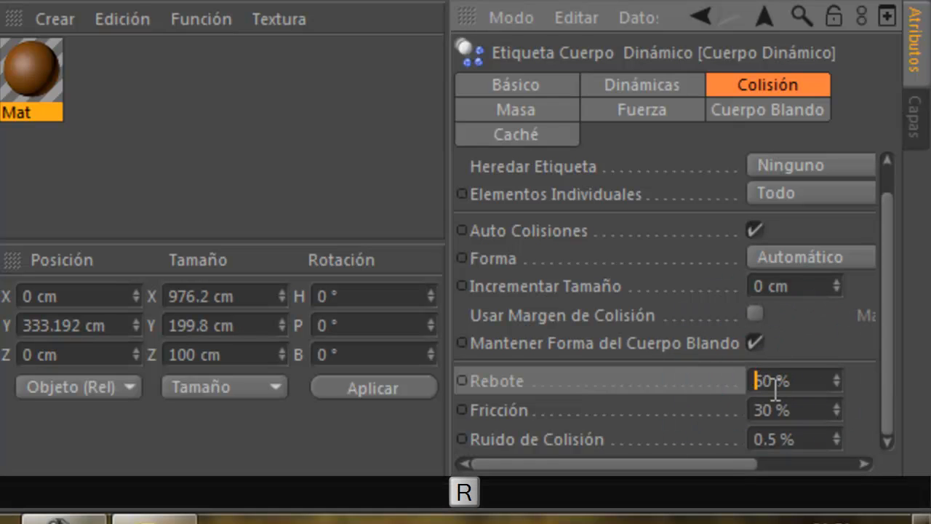
key("Return")
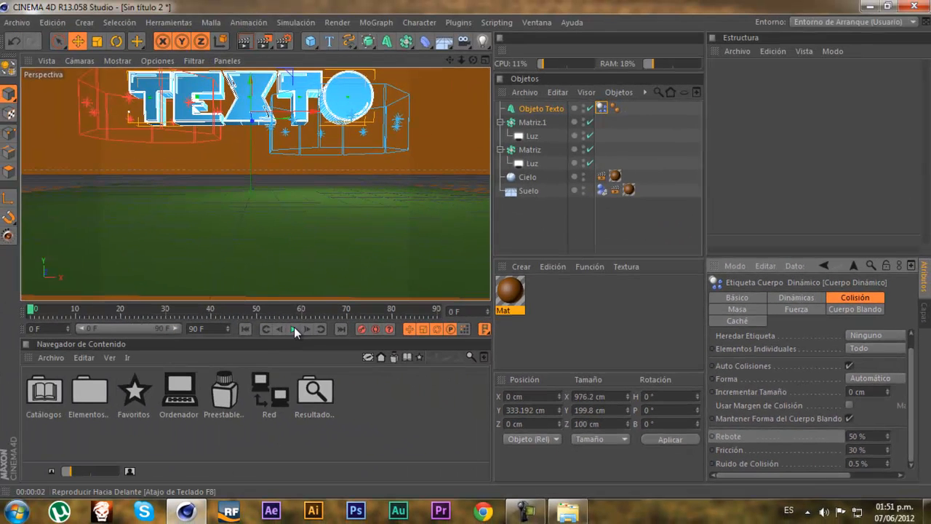
left_click(294, 330)
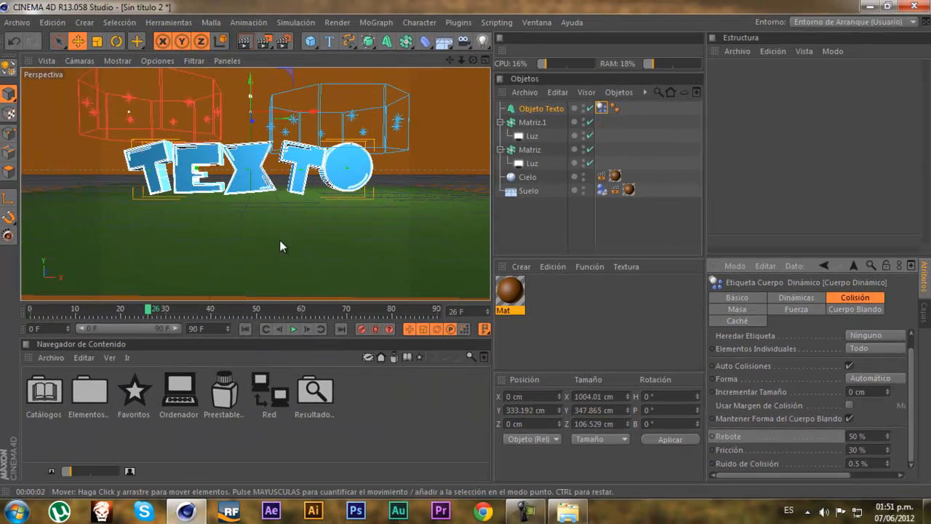
left_click(246, 329)
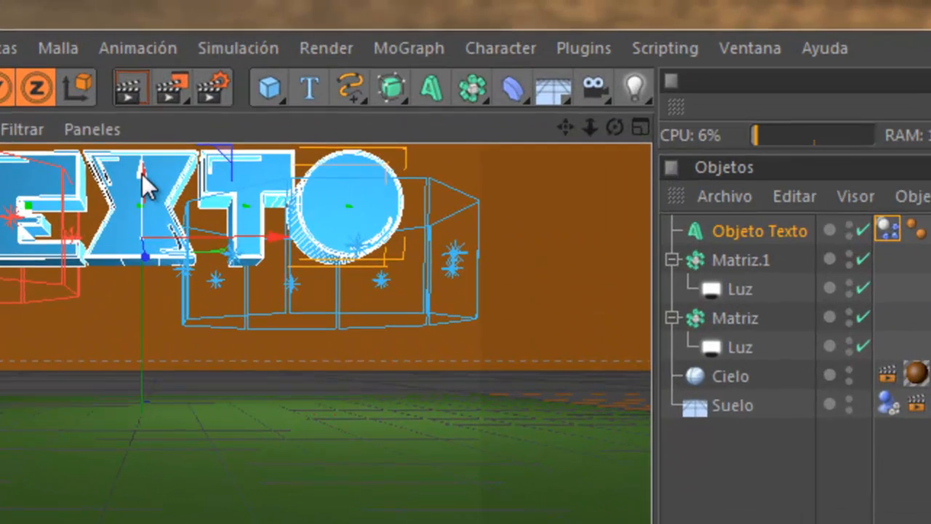
Lower the text object vertically onto the floor, to about Y 40 cm, and render the view to check it
left_click_drag(142, 173, 143, 331)
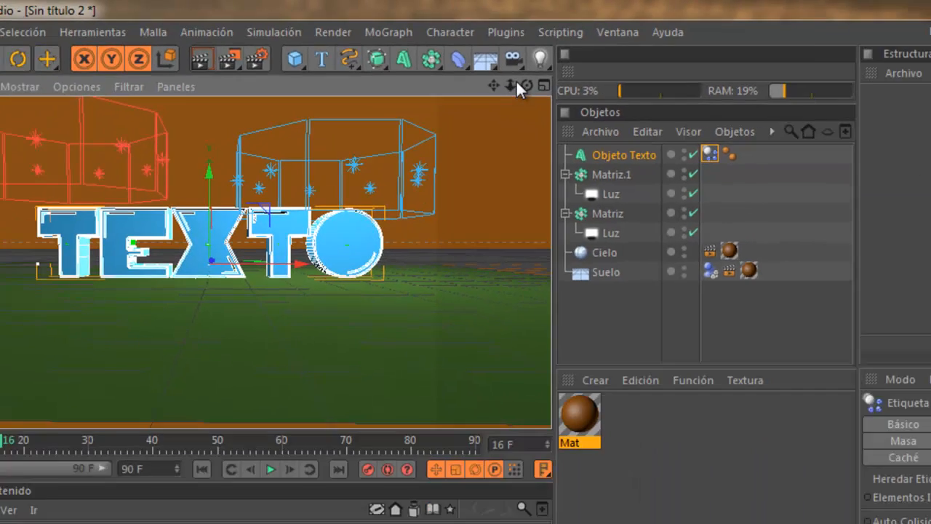
left_click(613, 126)
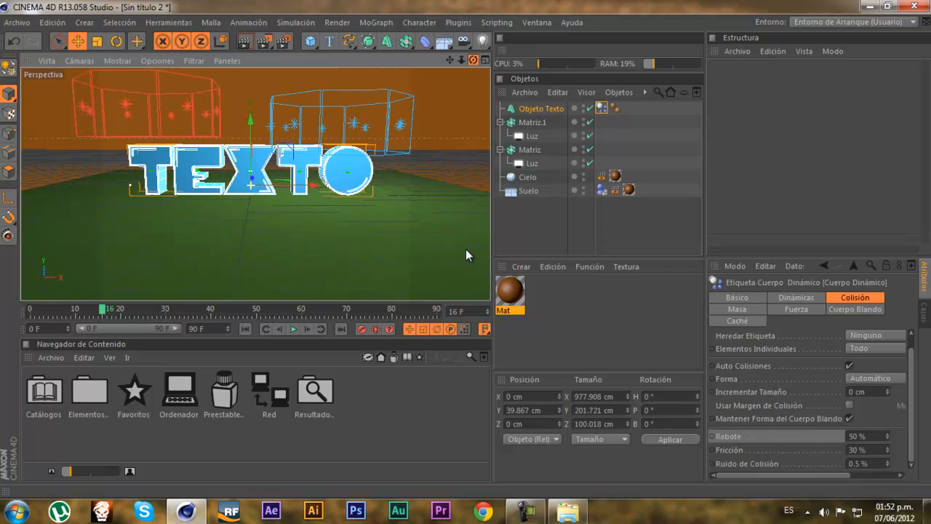
left_click(243, 42)
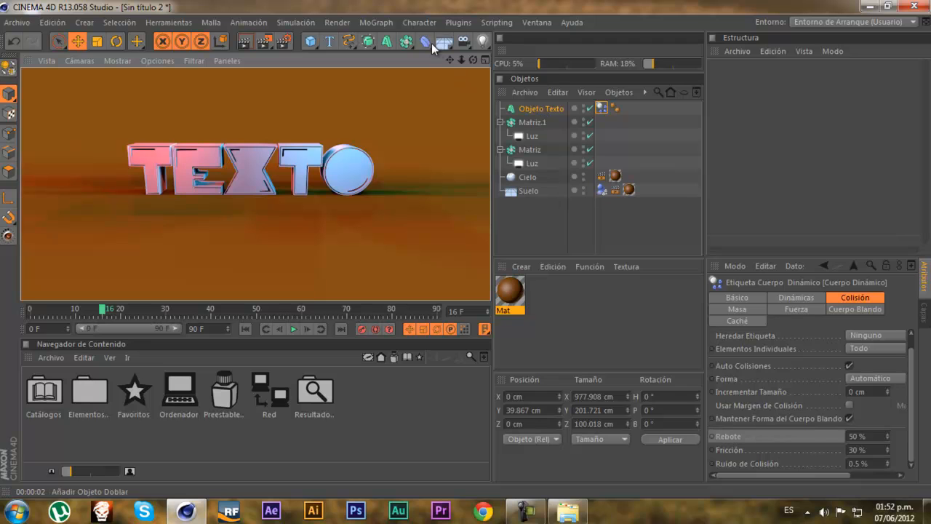
Break the text object into 30 random pieces with the Thrausi plugin and close its window
left_click(458, 24)
mouse_move(501, 121)
mouse_move(494, 80)
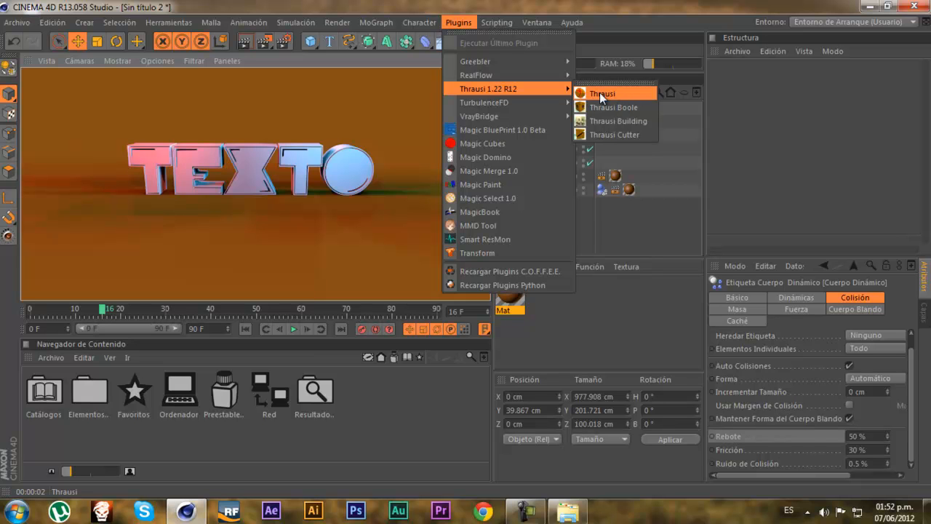
left_click(600, 92)
left_click_drag(606, 13, 713, 65)
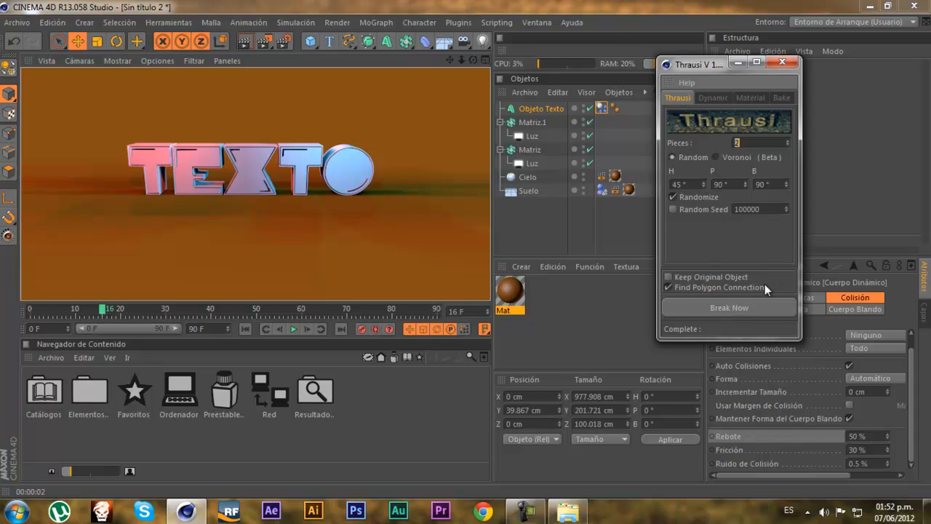
left_click_drag(753, 142, 697, 131)
key("BackSpace")
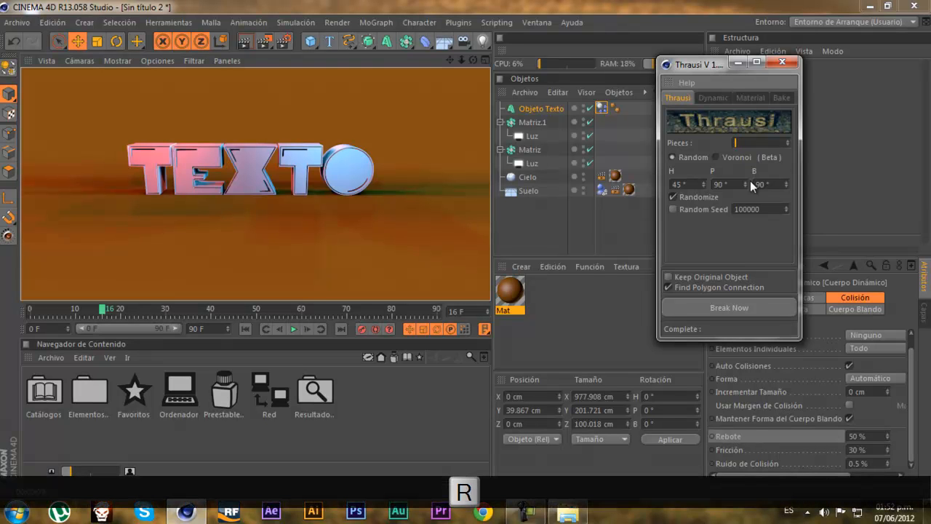
type("30")
left_click(743, 308)
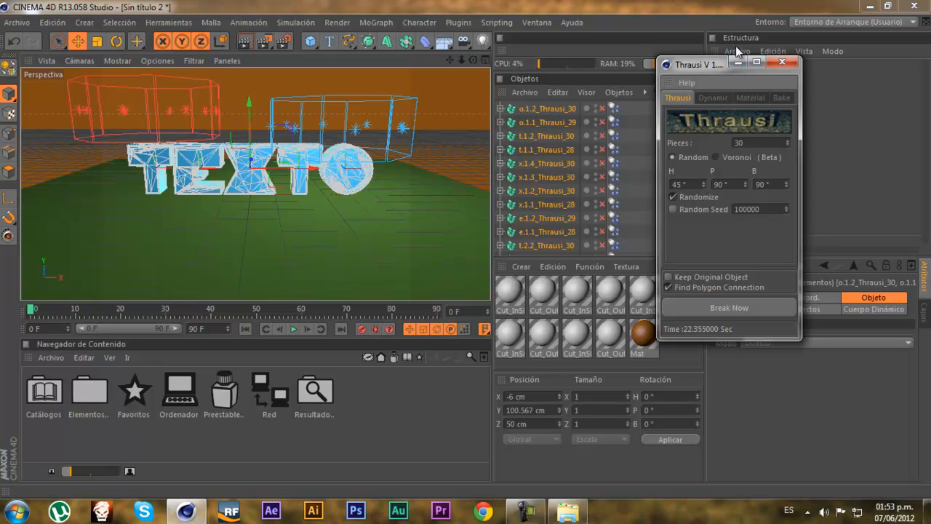
left_click(782, 61)
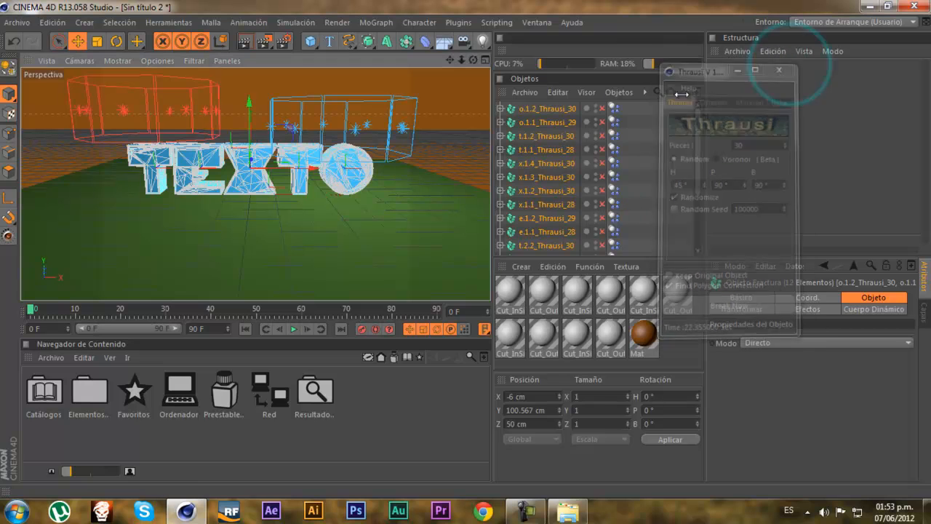
Play the simulation to check how the text breaks, then select the dynamics tags of all the Thrausi pieces and show their Dinámicas settings
left_click(294, 328)
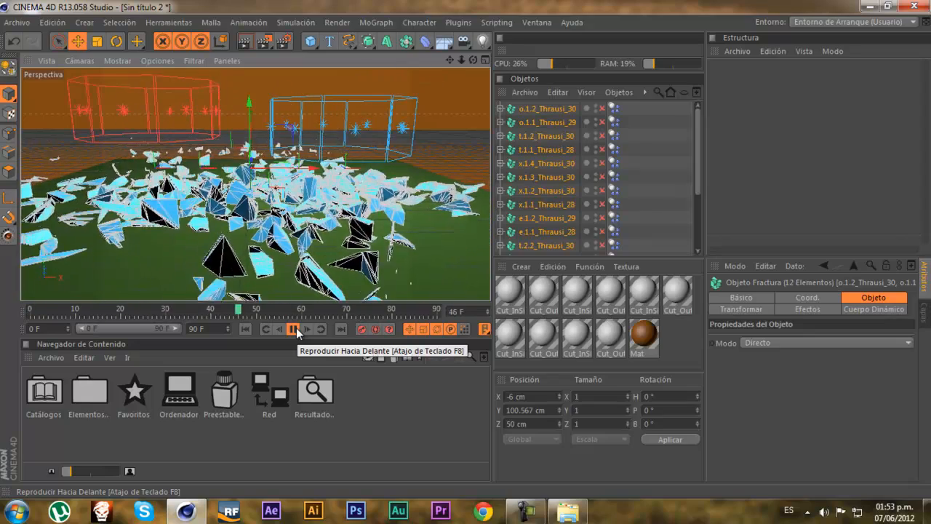
left_click(297, 332)
left_click_drag(638, 106, 604, 166)
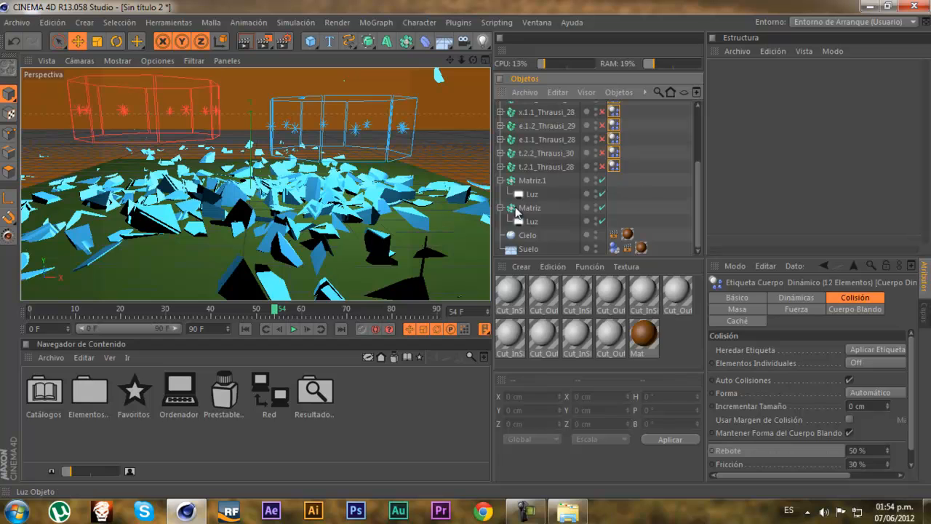
left_click_drag(698, 215, 702, 140)
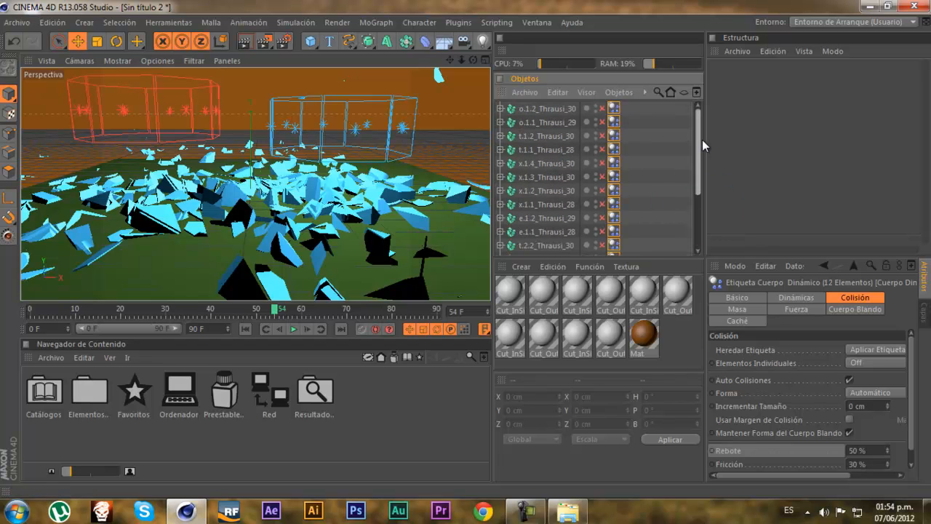
left_click(811, 296)
Continue the simulation, replay the break from the first frame to examine when the pieces start moving, and rewind it
left_click(294, 330)
left_click(294, 329)
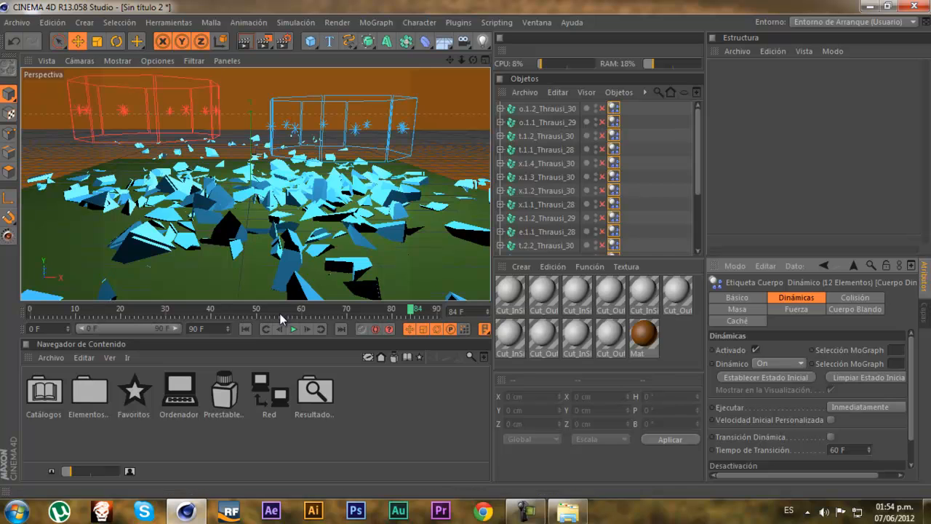
left_click(243, 329)
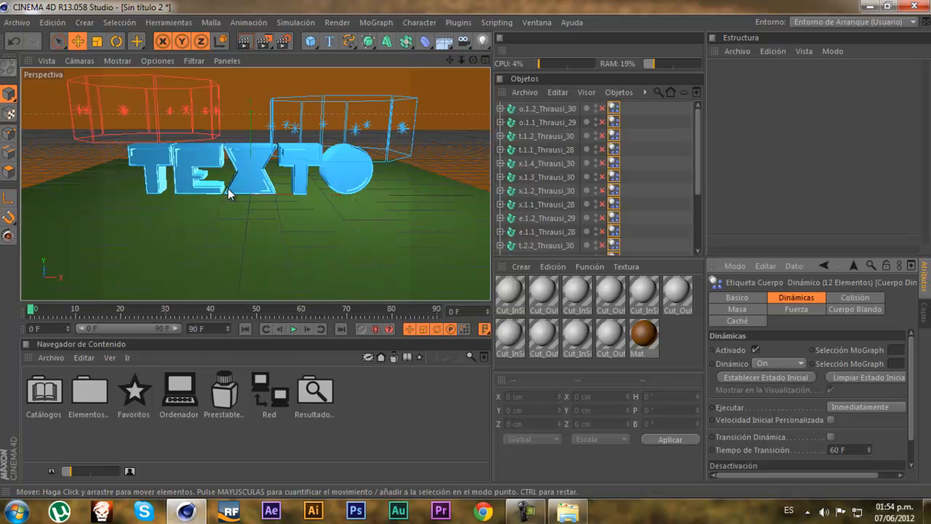
left_click(294, 329)
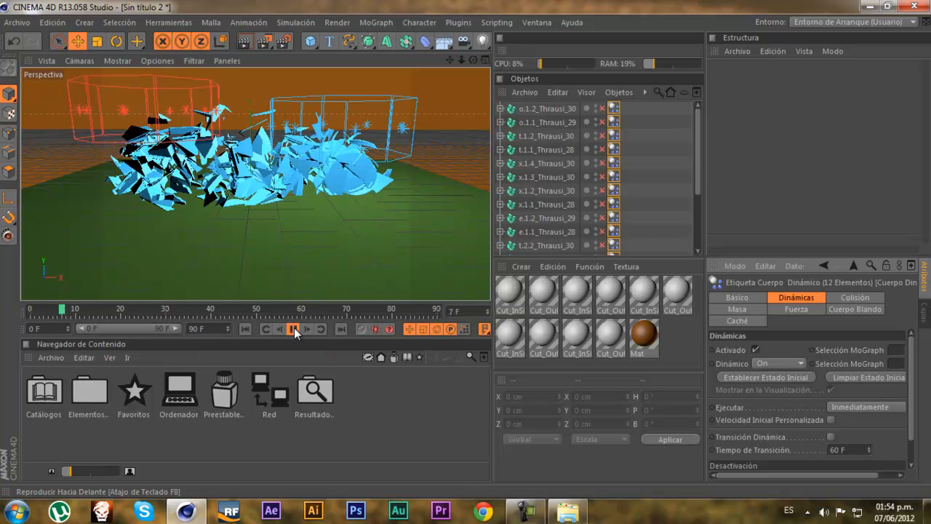
left_click(294, 329)
left_click(243, 330)
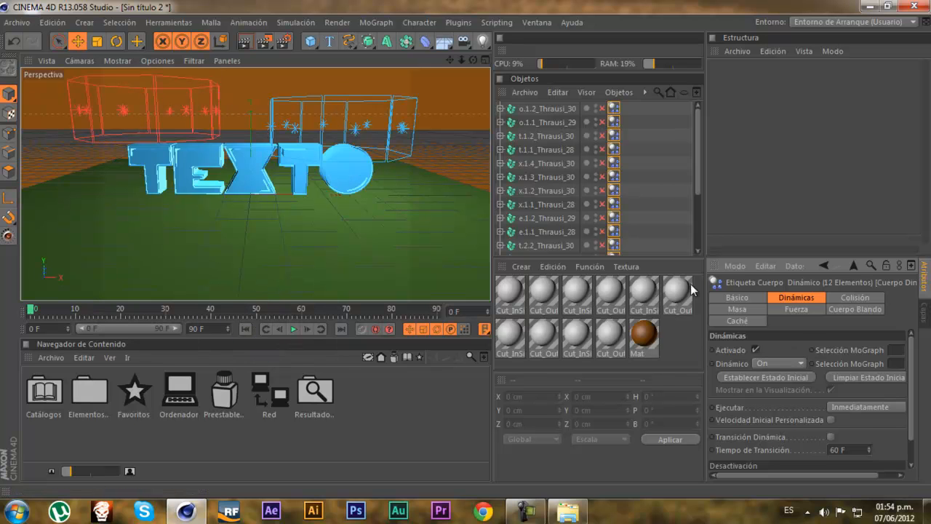
Keep Elementos Individuales at Off for the selected piece tags and set their Ejecutar dynamics trigger to A la Colisión
left_click(856, 297)
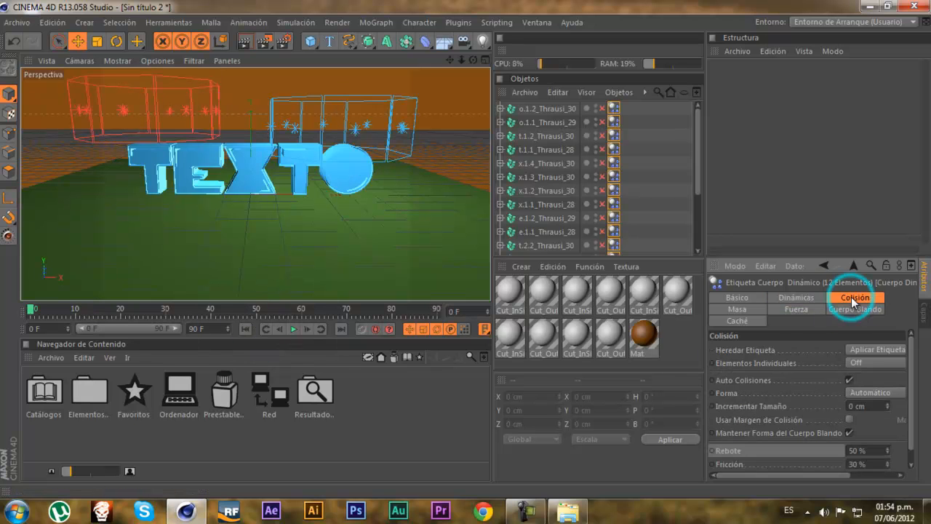
left_click(736, 359)
left_click(881, 361)
left_click(826, 375)
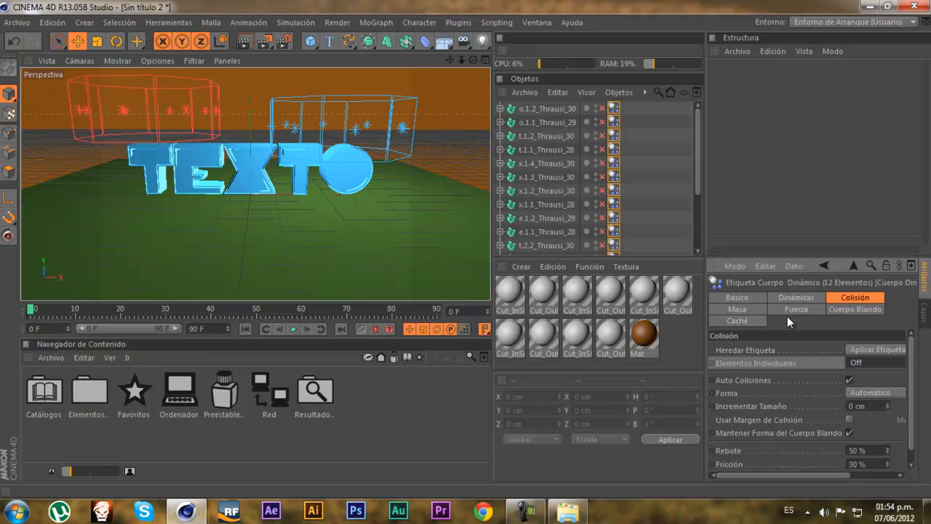
left_click(800, 296)
left_click(866, 406)
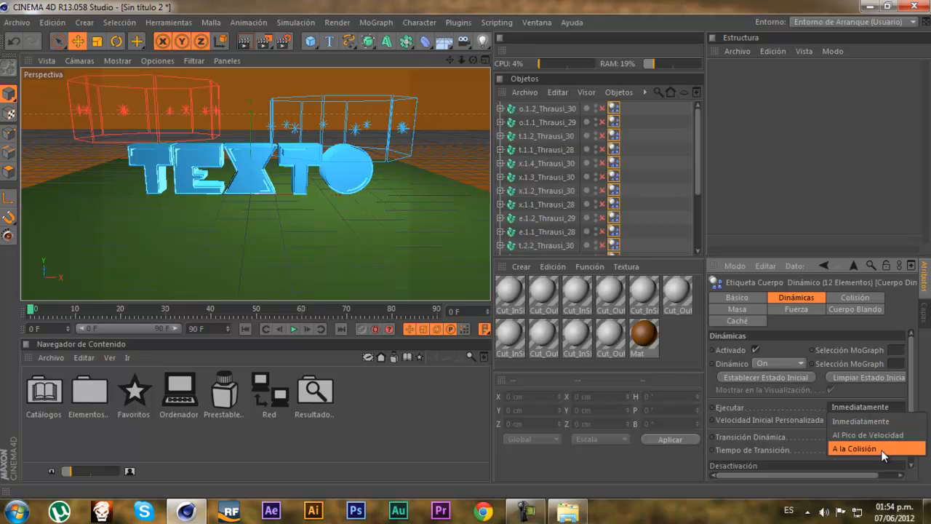
left_click(855, 449)
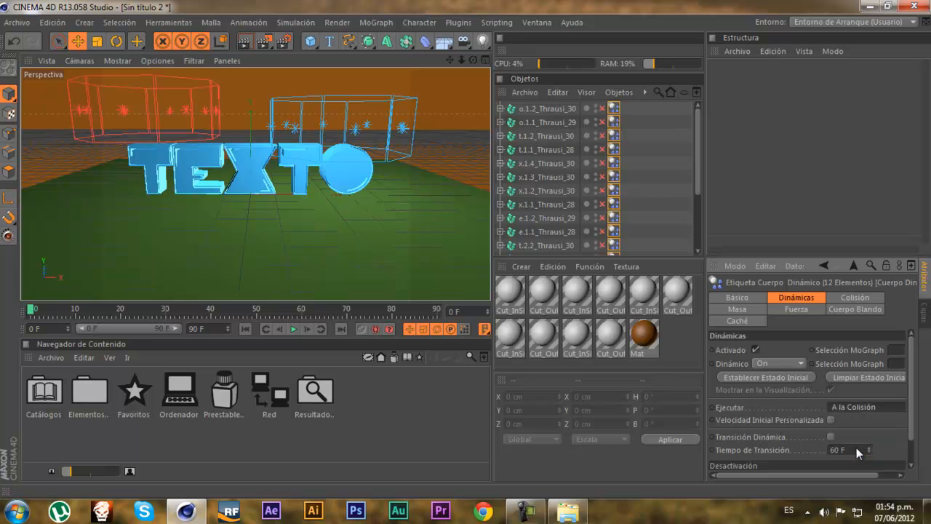
Add a sphere with a 100 cm radius and raise it above the text to about Y 579 cm
left_click(311, 41)
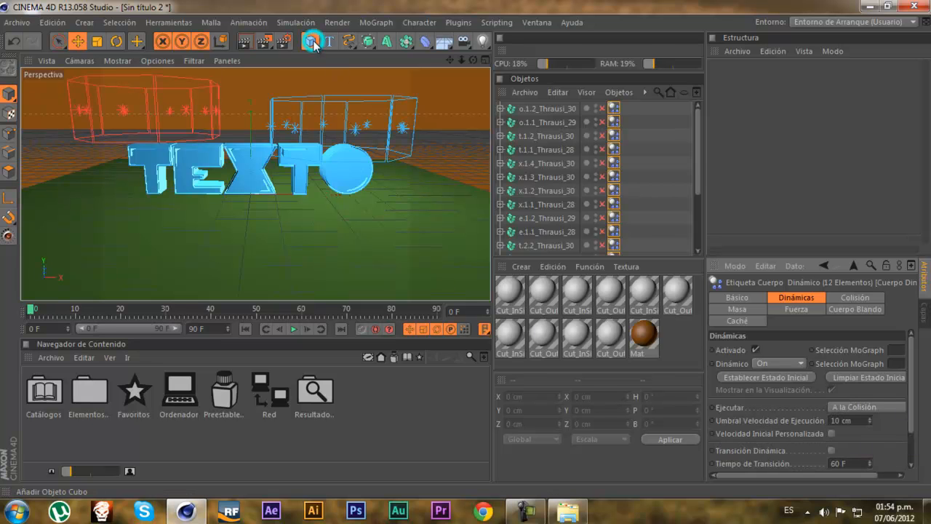
left_click(656, 85)
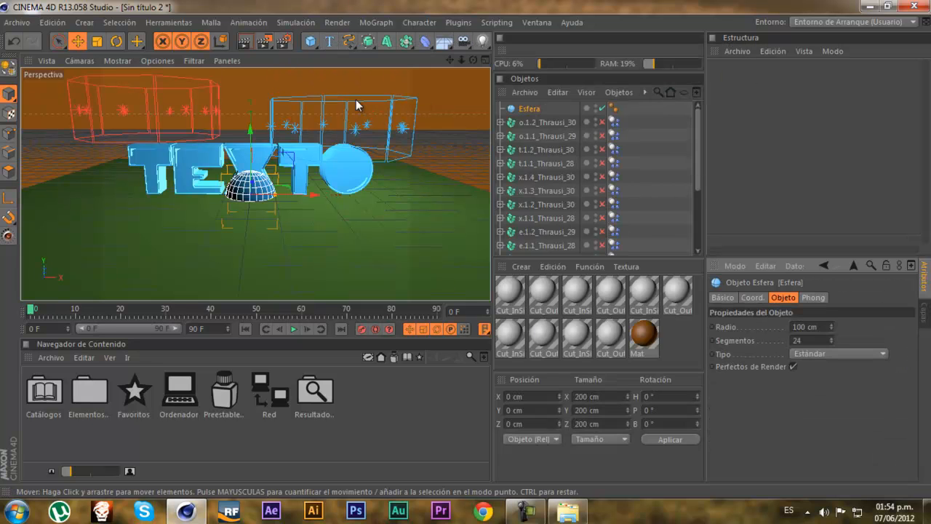
left_click_drag(256, 157, 253, 78)
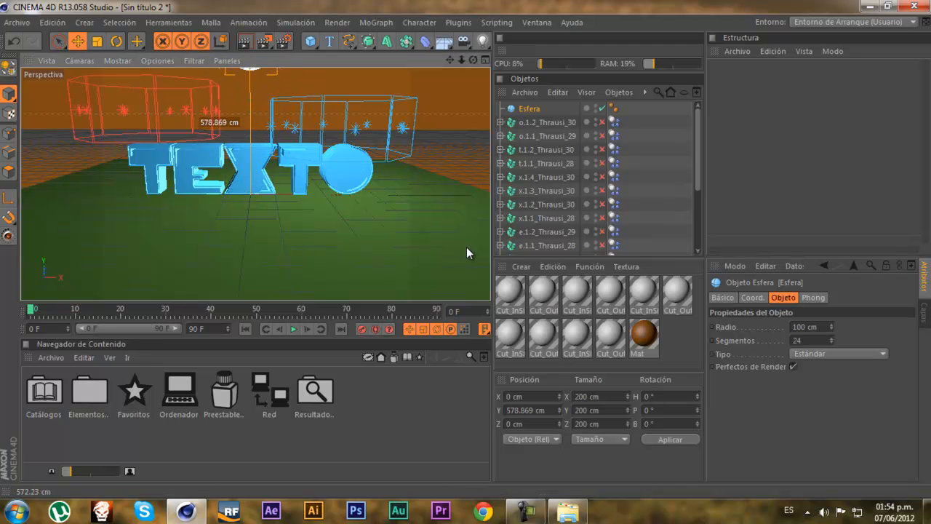
Add a Cuerpo Rígido simulation tag to the sphere
left_click(535, 109)
right_click(536, 109)
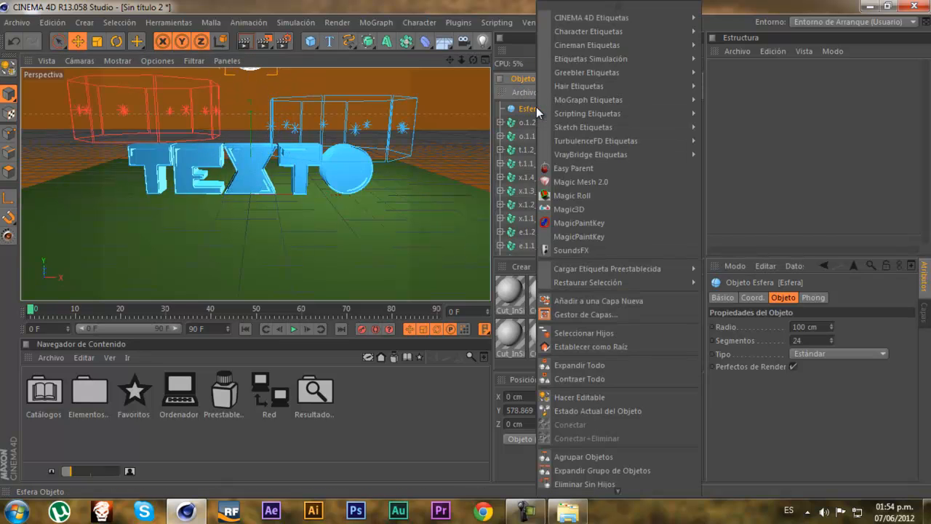
mouse_move(593, 86)
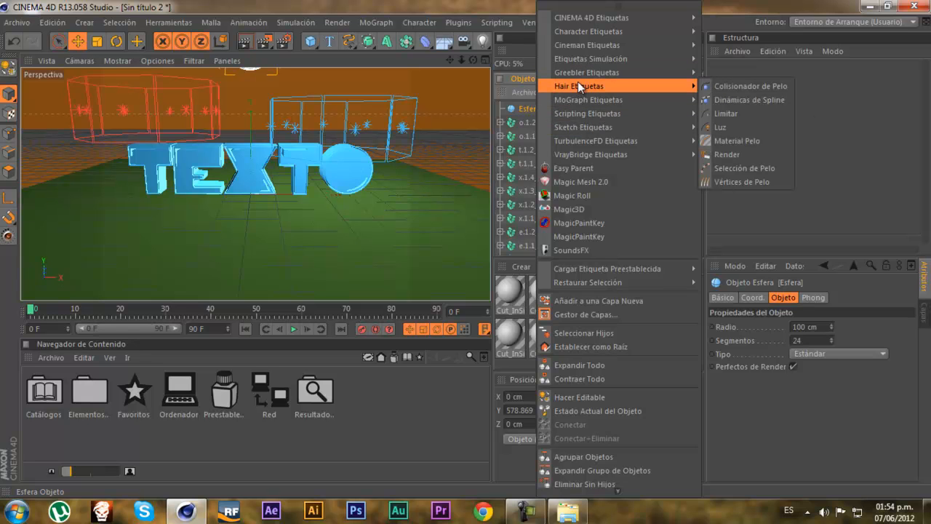
mouse_move(586, 63)
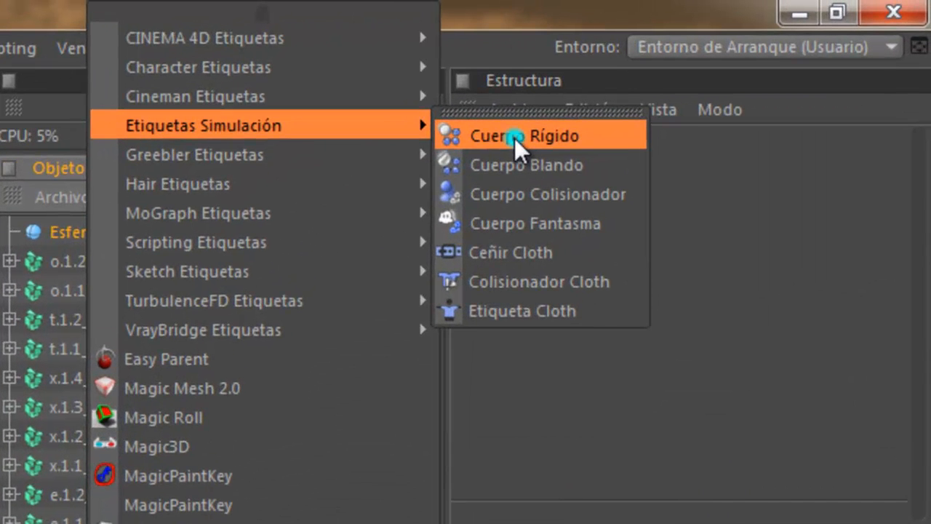
left_click(720, 69)
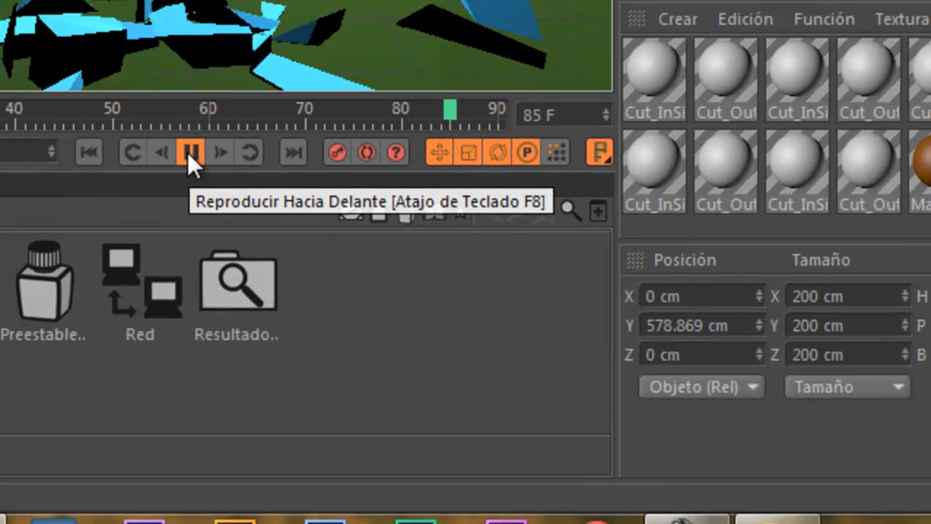
Replay the sphere's fall onto the text several times, return to the first frame and select the sphere's dynamics tag
left_click(190, 152)
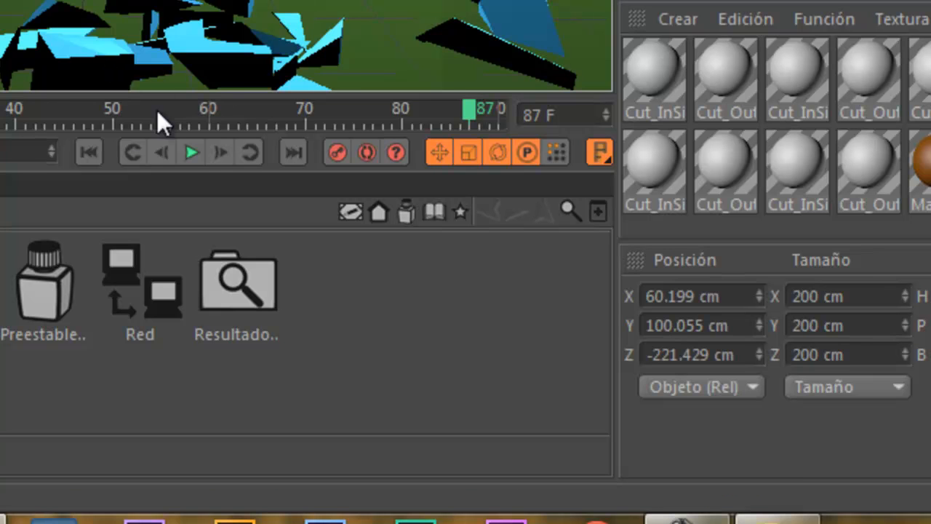
left_click(88, 153)
left_click(194, 152)
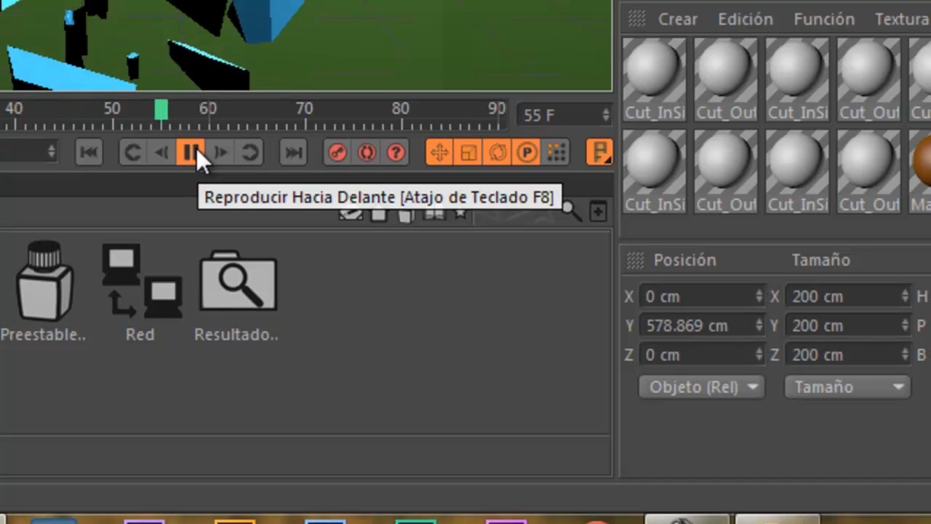
left_click(193, 151)
left_click(88, 153)
left_click(189, 153)
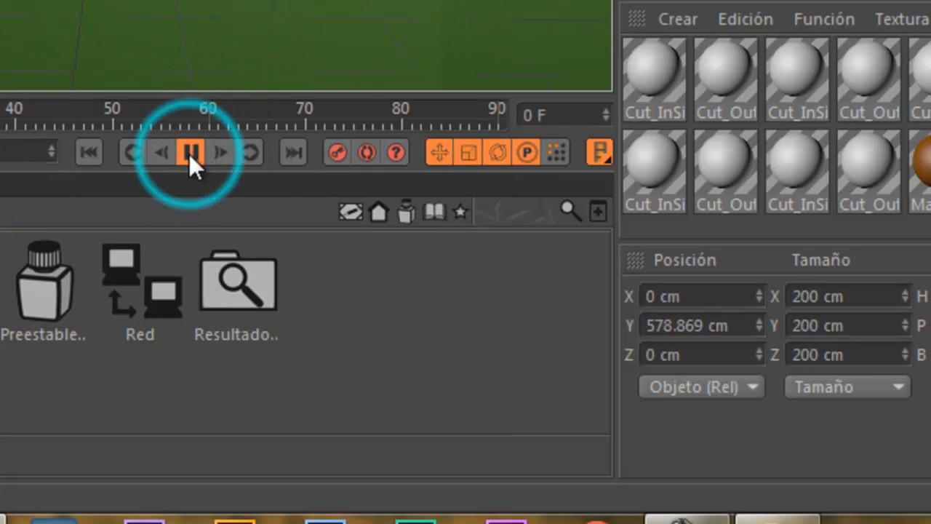
left_click(190, 152)
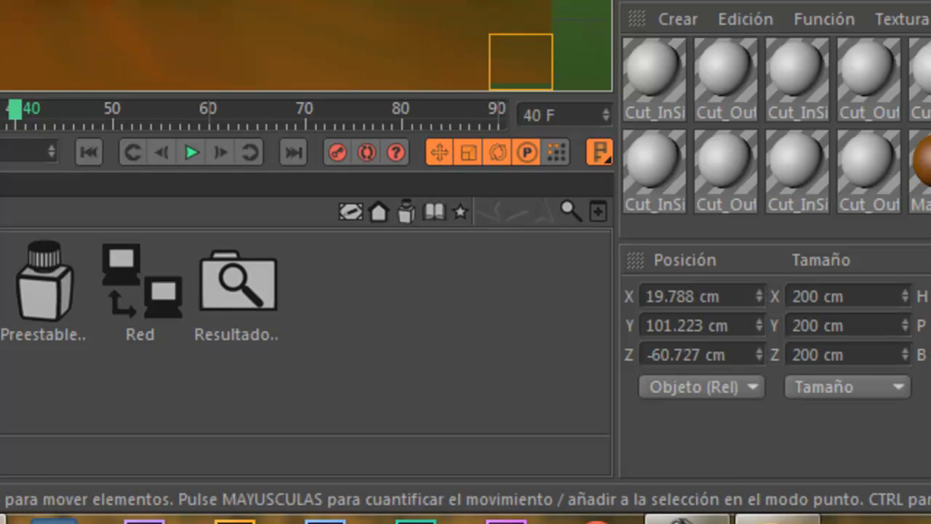
left_click(88, 152)
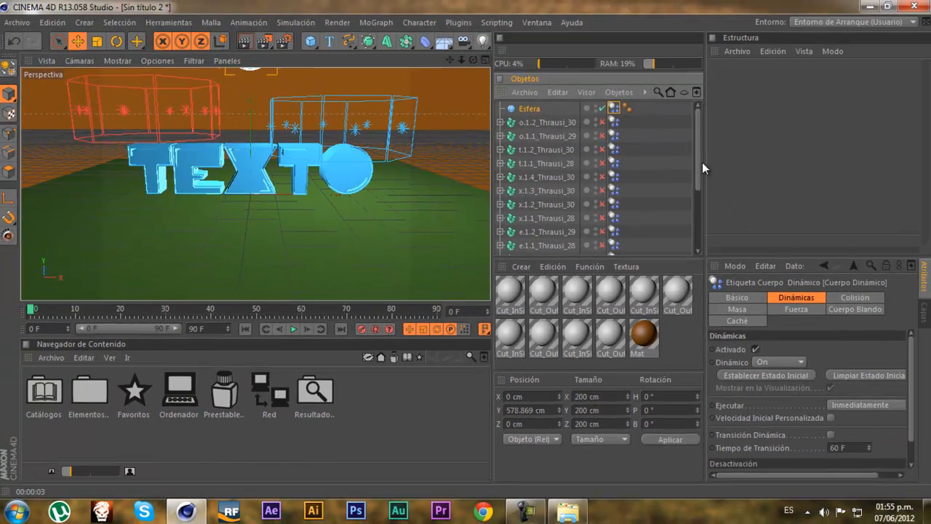
left_click_drag(702, 163, 696, 141)
left_click(614, 108)
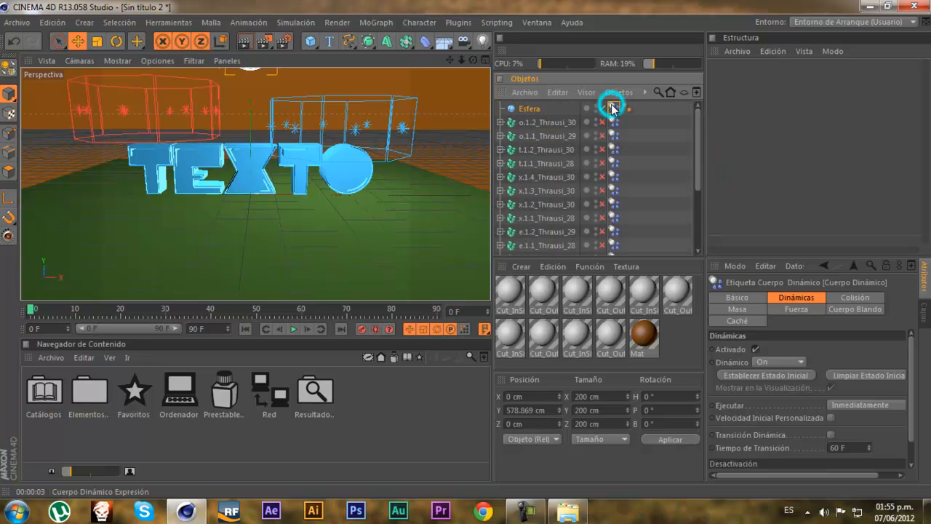
Create a new material and set its colour to a light red of RGB 226, 122, 122
double_click(676, 336)
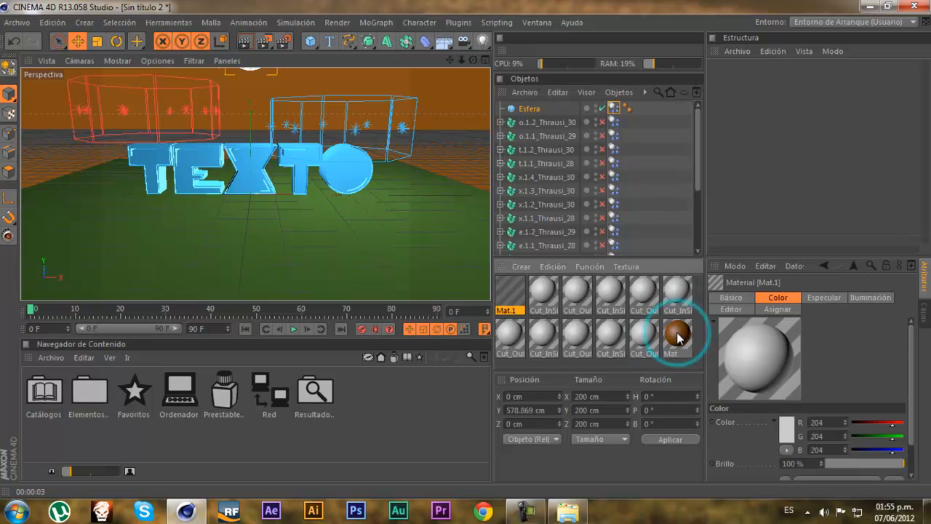
double_click(510, 293)
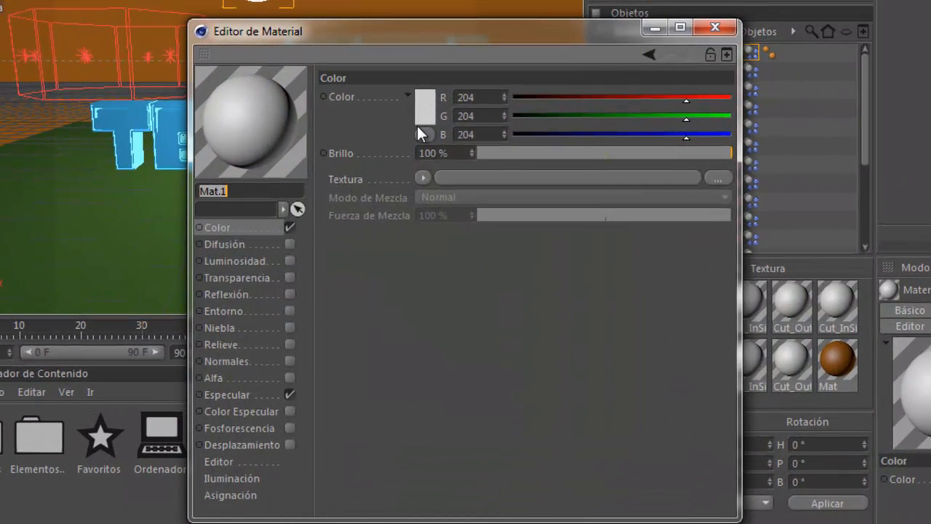
left_click(418, 122)
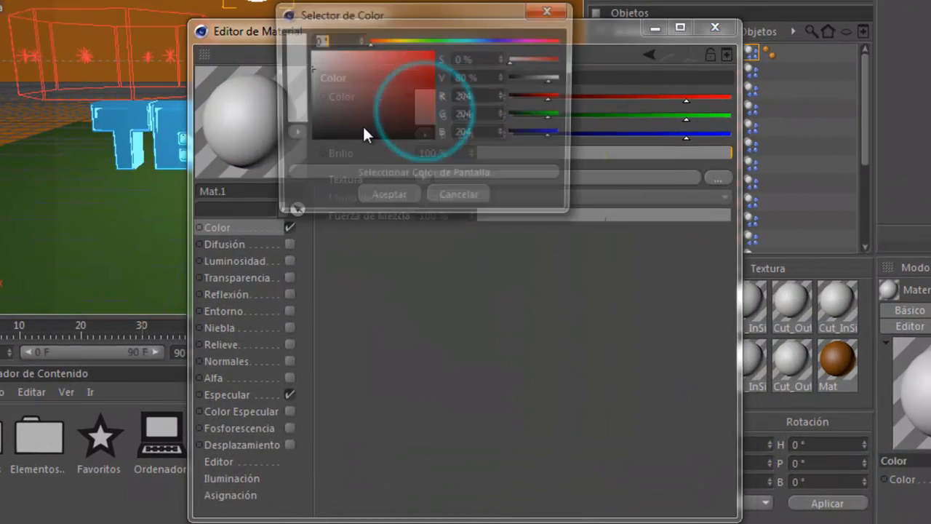
left_click(366, 61)
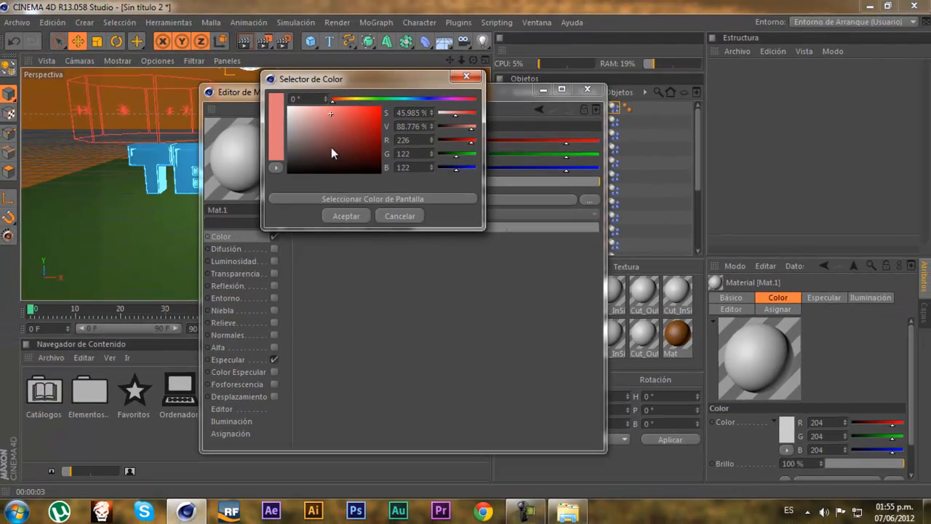
left_click(345, 215)
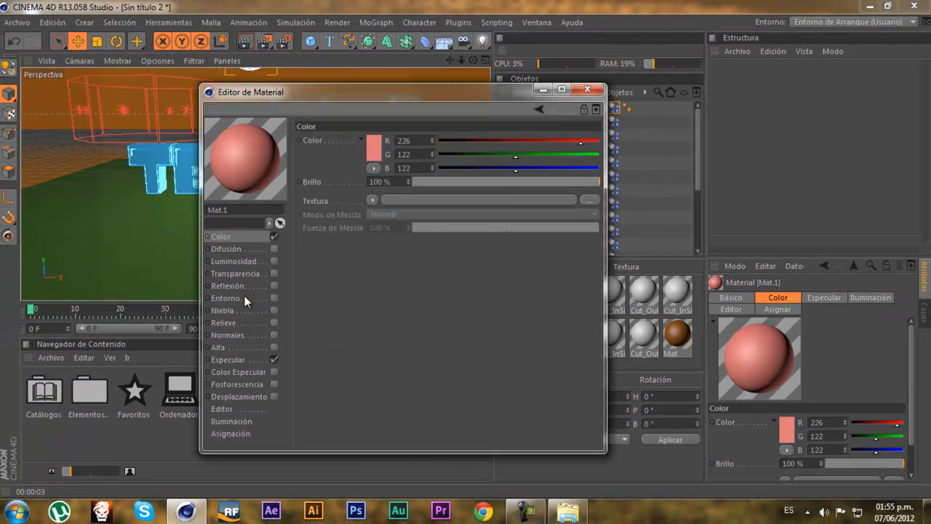
Enable reflection with a Fresnel texture on the new material and apply the material to the sphere
left_click(273, 286)
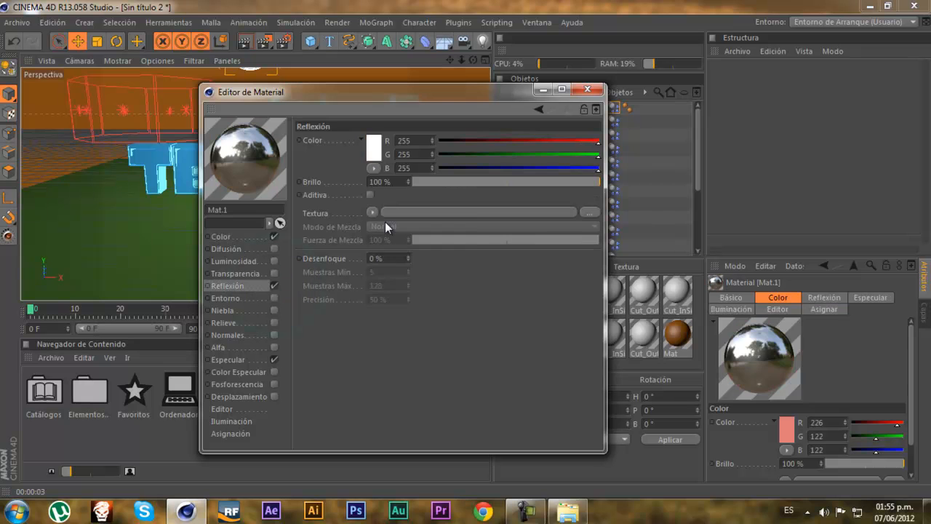
left_click(372, 212)
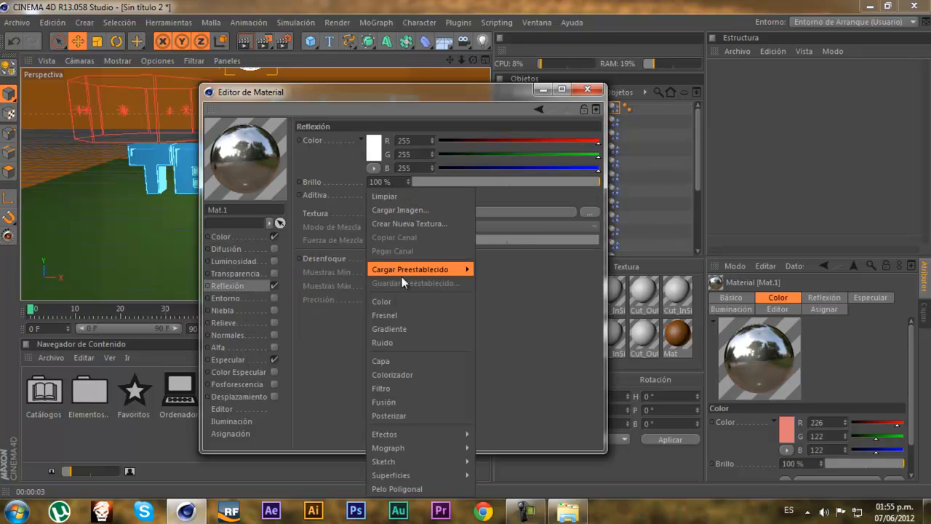
left_click(395, 315)
left_click(587, 89)
left_click_drag(509, 291, 542, 111)
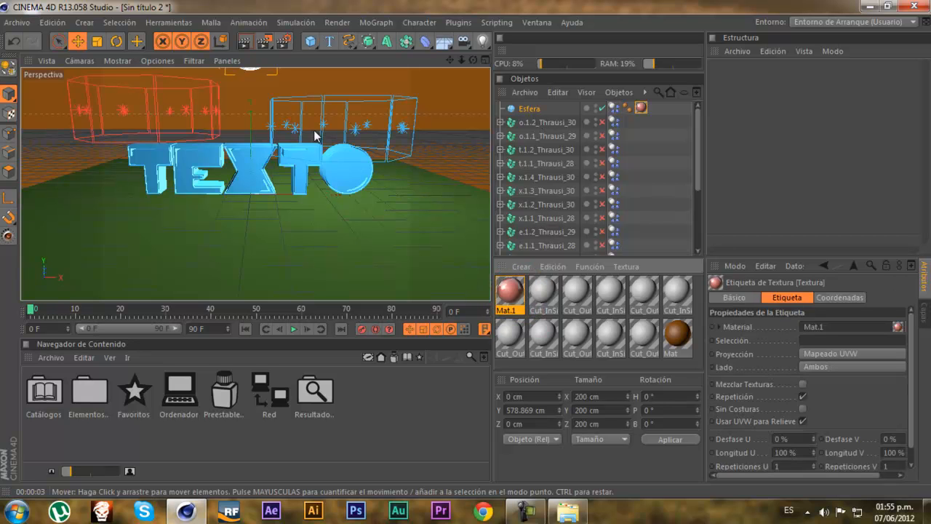
Render the view with the simulation stopped at frame 28, as the sphere hits the text, and minimize the program window
left_click(294, 329)
left_click(293, 328)
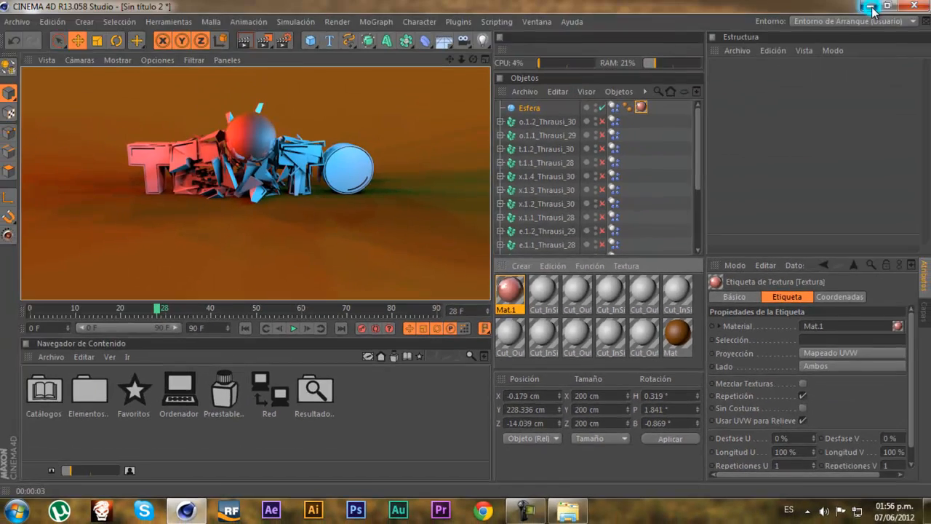
left_click(873, 6)
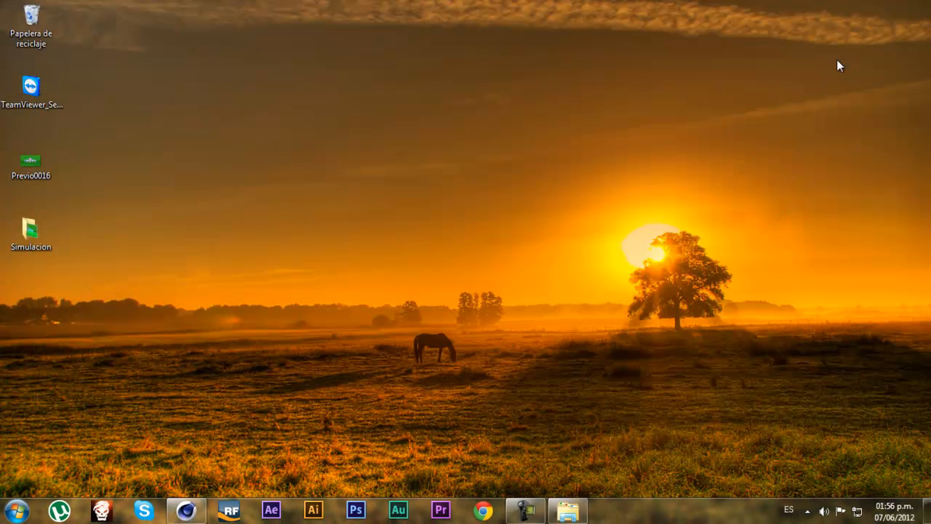